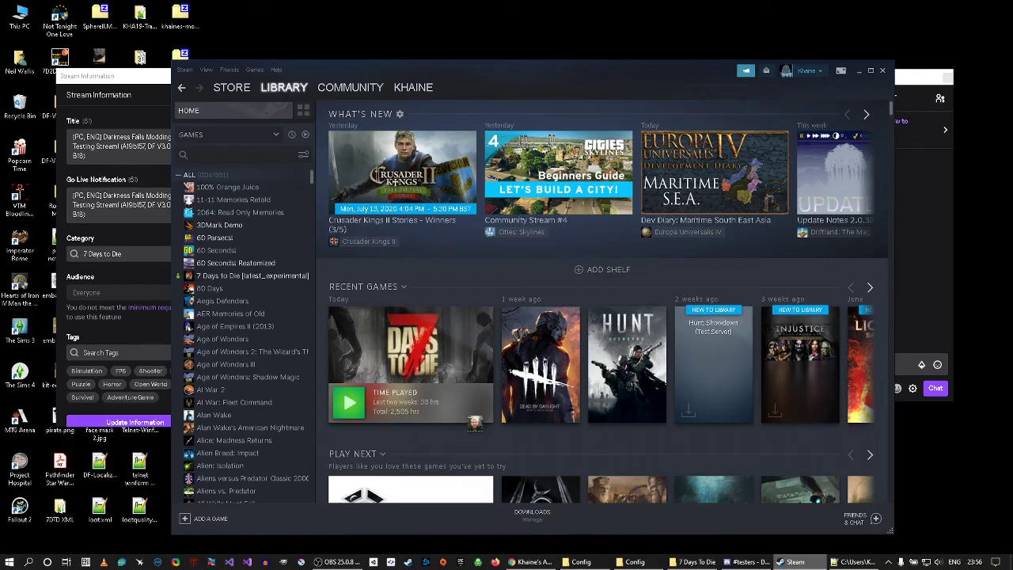
# - Open the local files folder of 7 Days to Die from the game's properties in the Steam library
pyautogui.moveTo(283, 87)
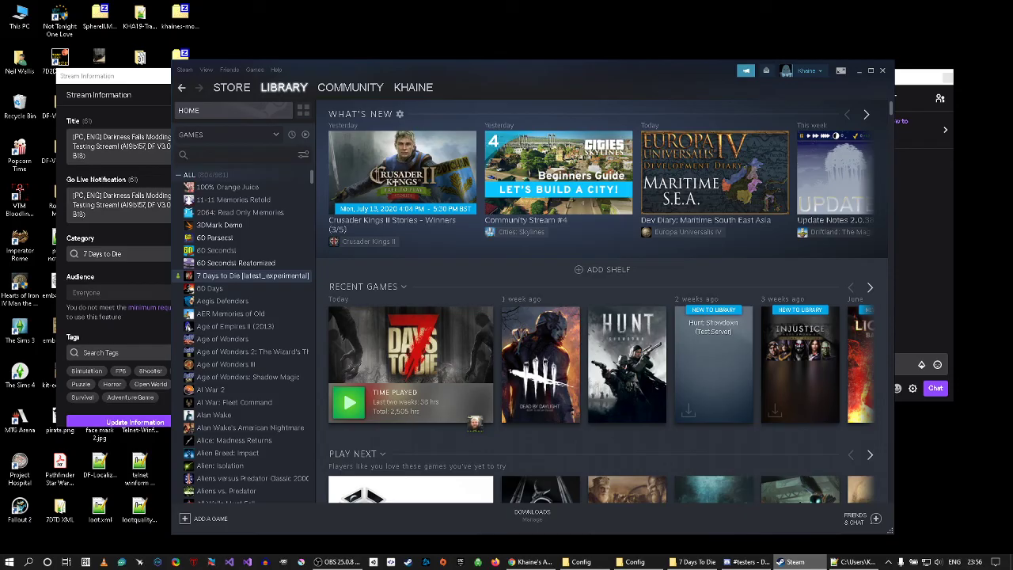
pyautogui.click(245, 275)
pyautogui.rightClick(255, 280)
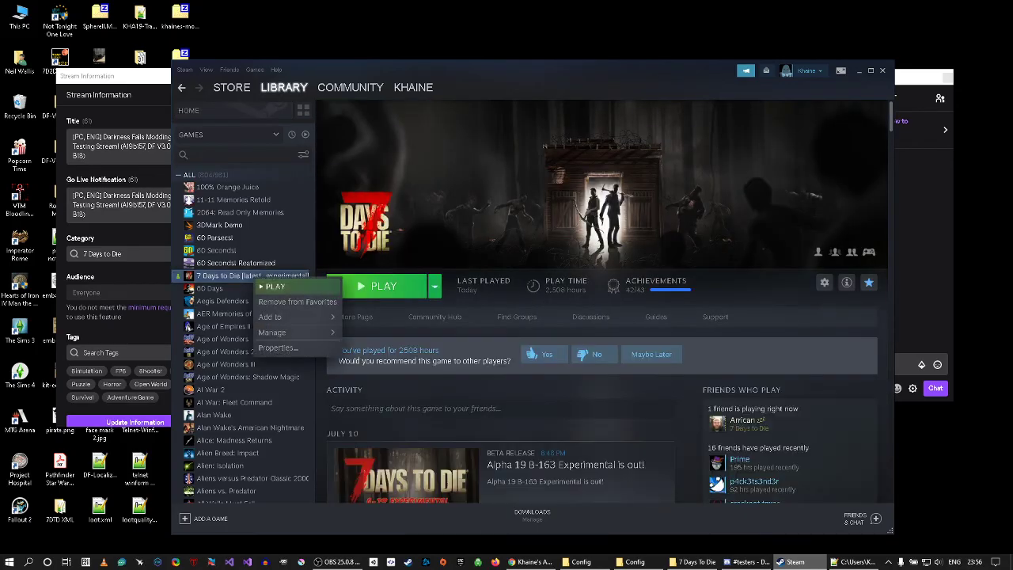
pyautogui.moveTo(277, 316)
pyautogui.click(277, 348)
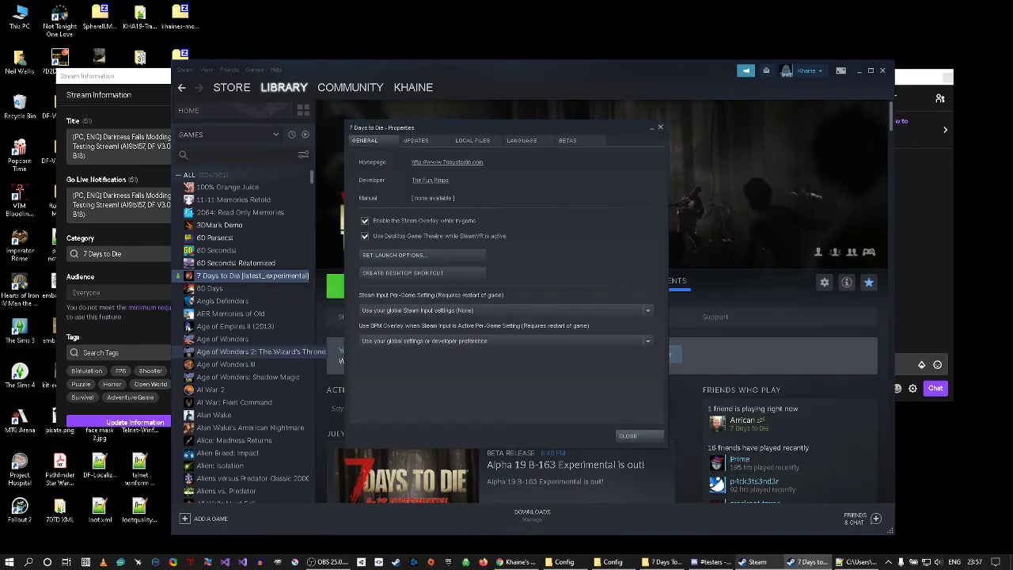
pyautogui.click(473, 141)
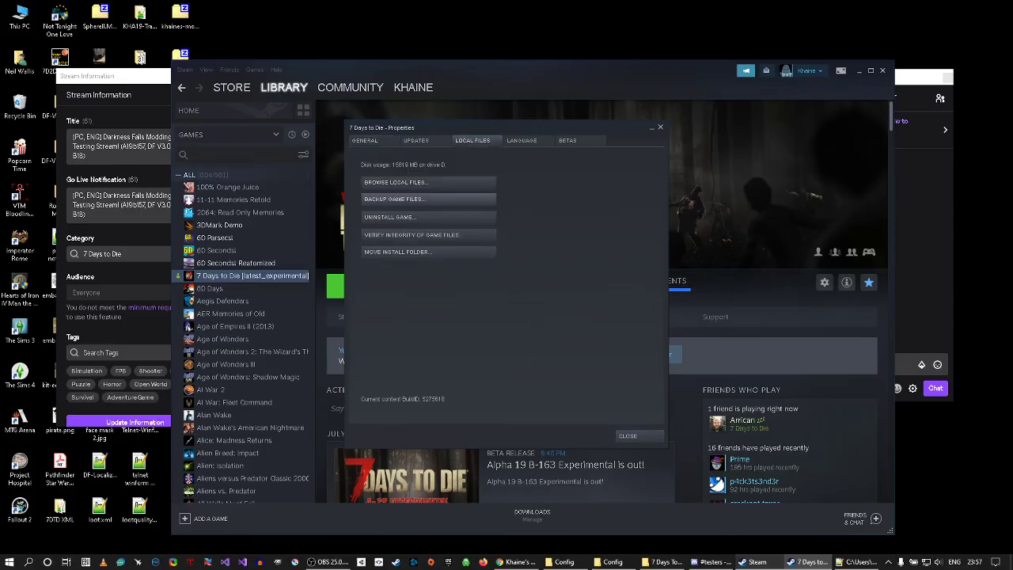
pyautogui.click(427, 181)
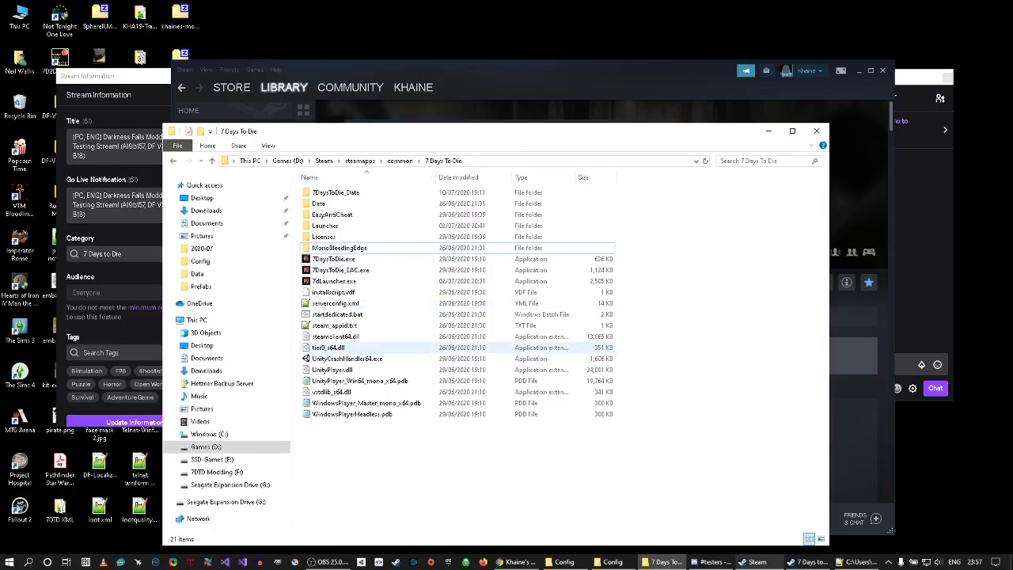
# - Create a new folder named Mods in the 7 Days To Die game folder and open it
pyautogui.rightClick(386, 457)
pyautogui.moveTo(420, 434)
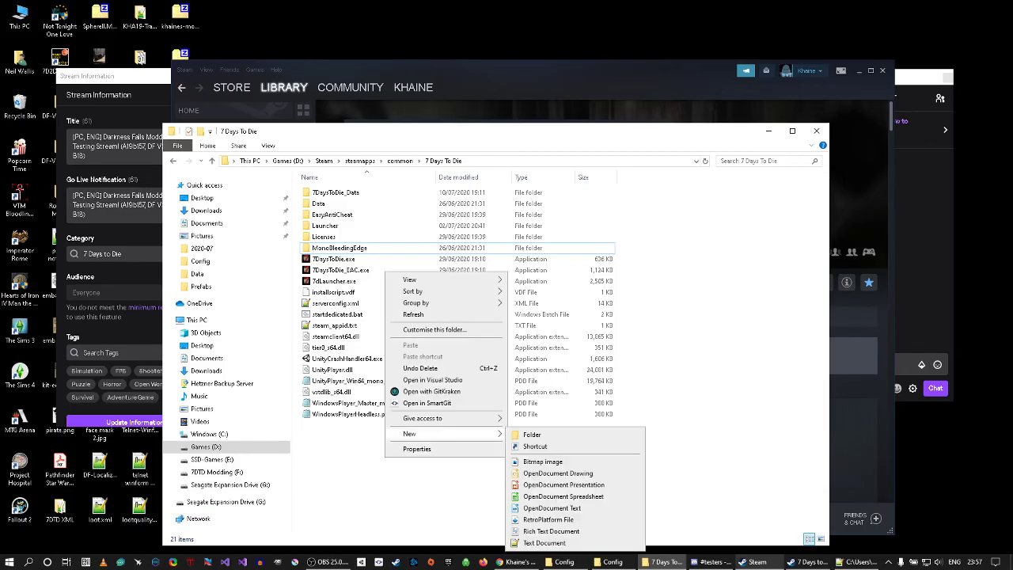
pyautogui.click(530, 435)
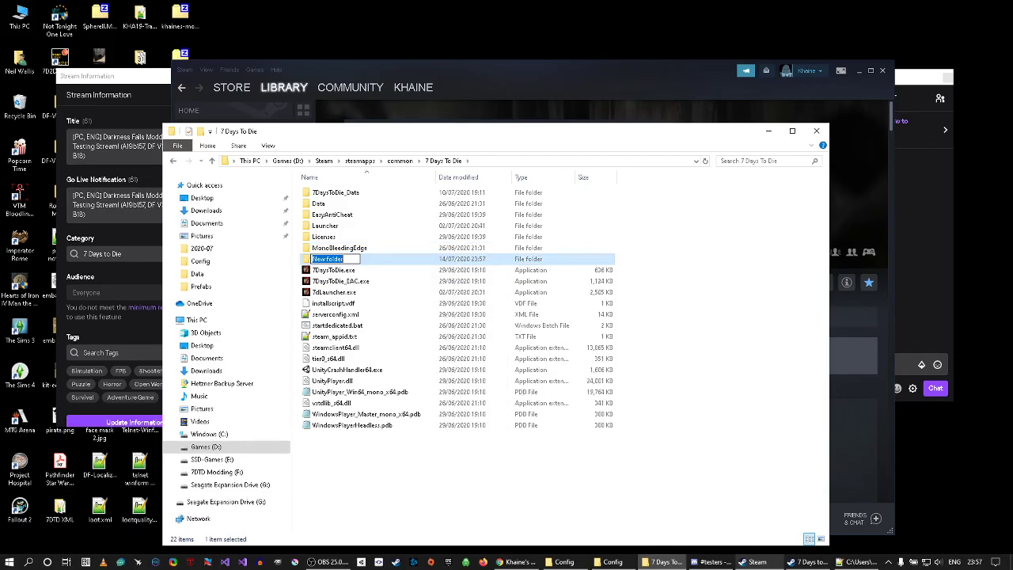
pyautogui.write('Mods')
pyautogui.press('Return')
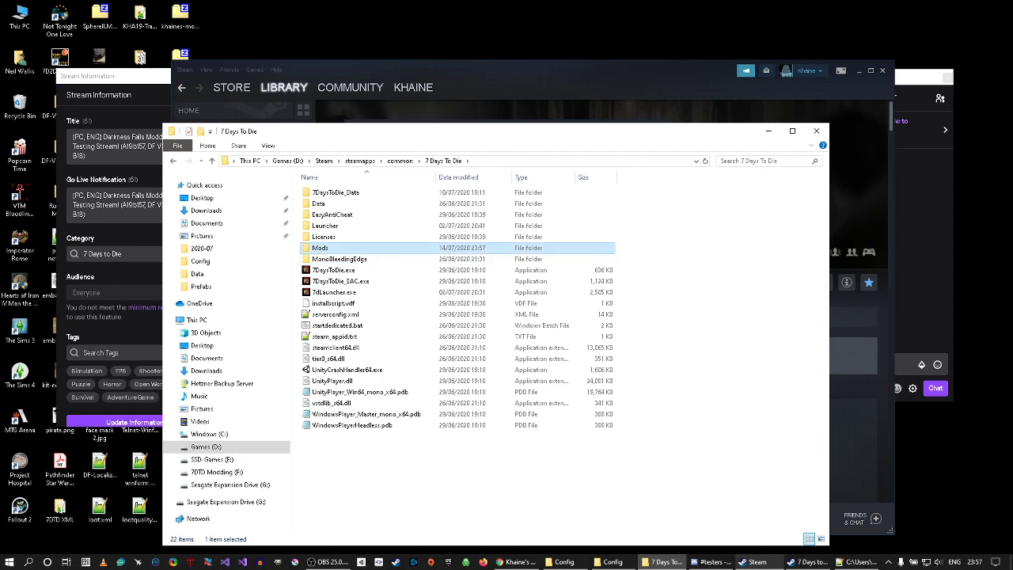
pyautogui.press('Return')
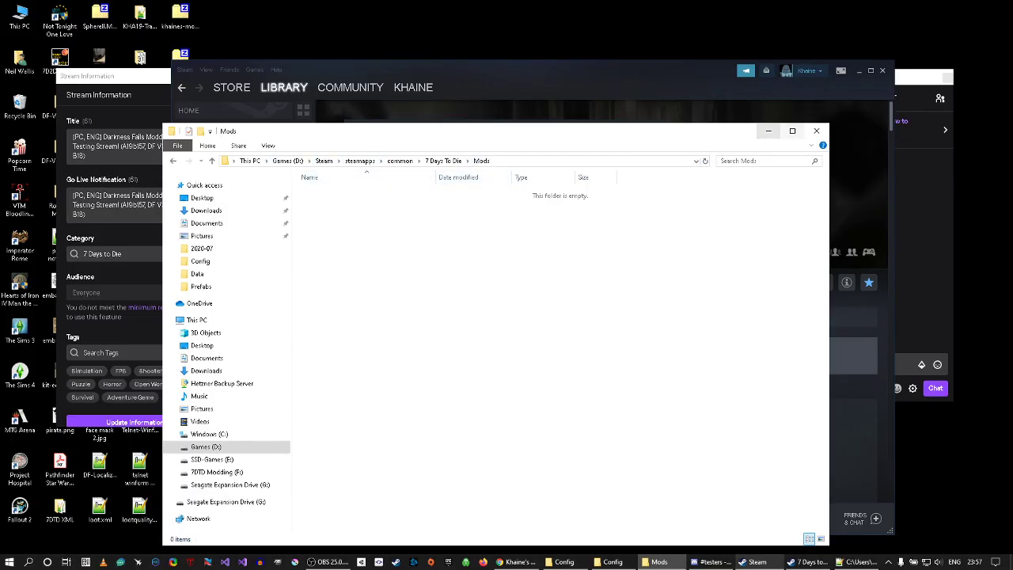
# - Minimize the Mods folder, Steam, game properties and OBS windows to reveal the desktop
pyautogui.click(768, 130)
pyautogui.click(860, 72)
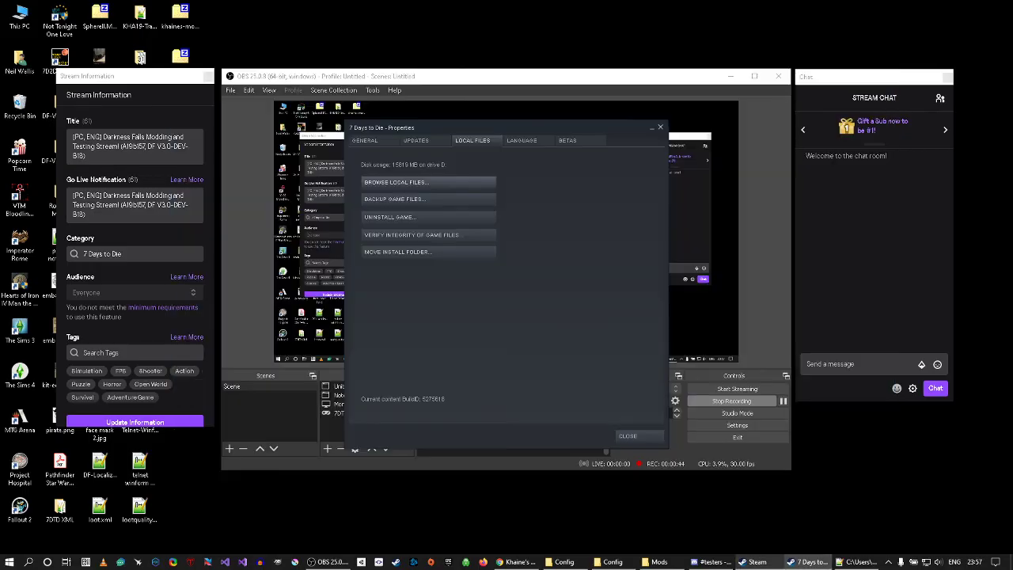
pyautogui.click(651, 128)
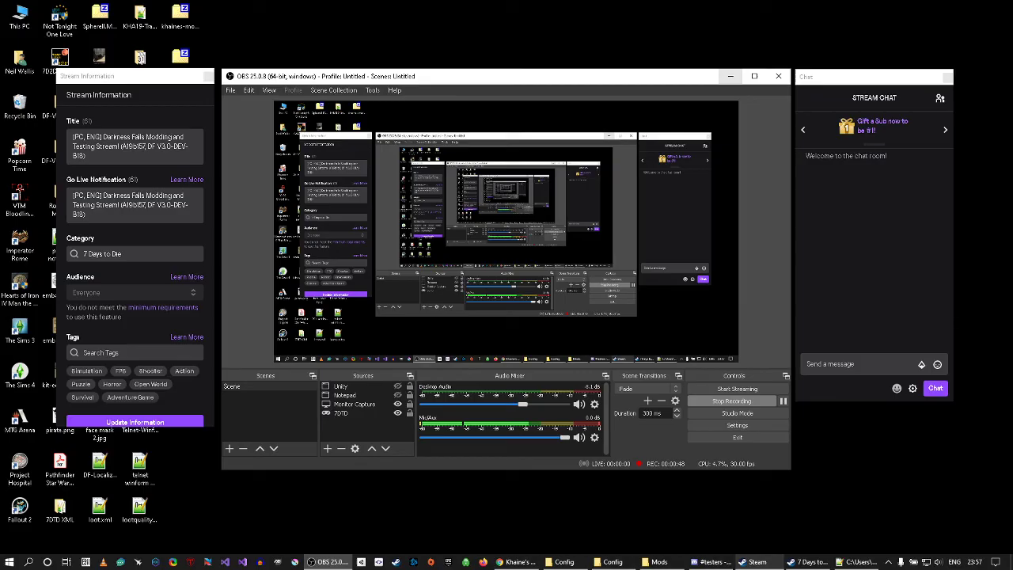
pyautogui.click(730, 77)
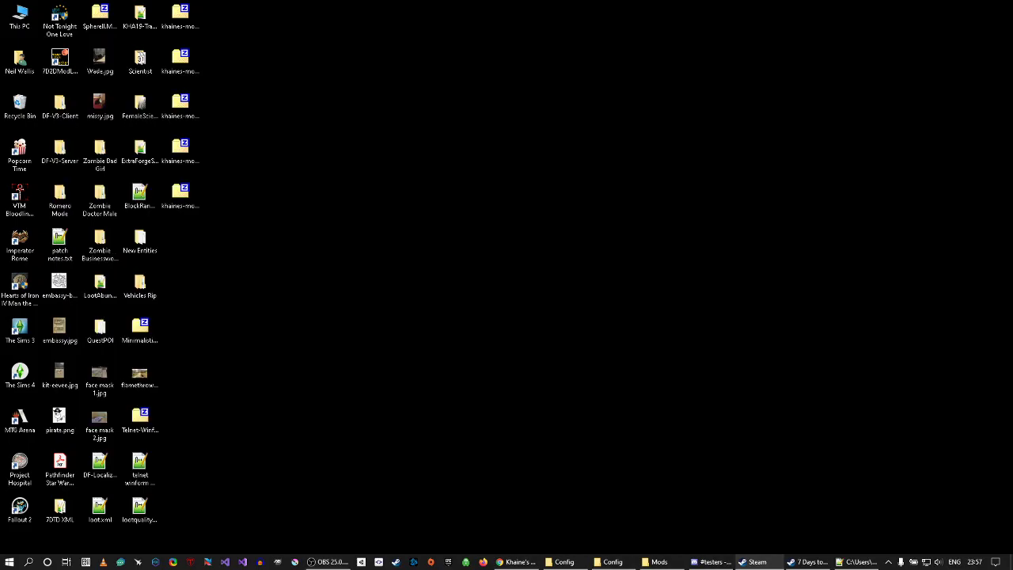
# - Open the khaines-modlets-a19-master-KHA19-60BBMFW archive on the desktop, check its inner folders, and return to the level containing the KHA19-60BBMFW folder
pyautogui.click(181, 24)
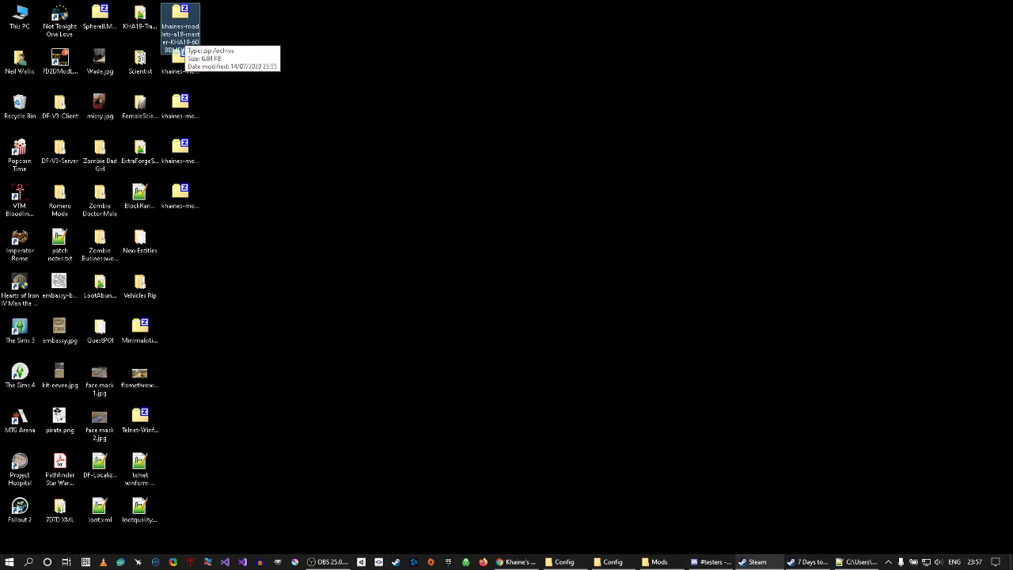
pyautogui.doubleClick(182, 46)
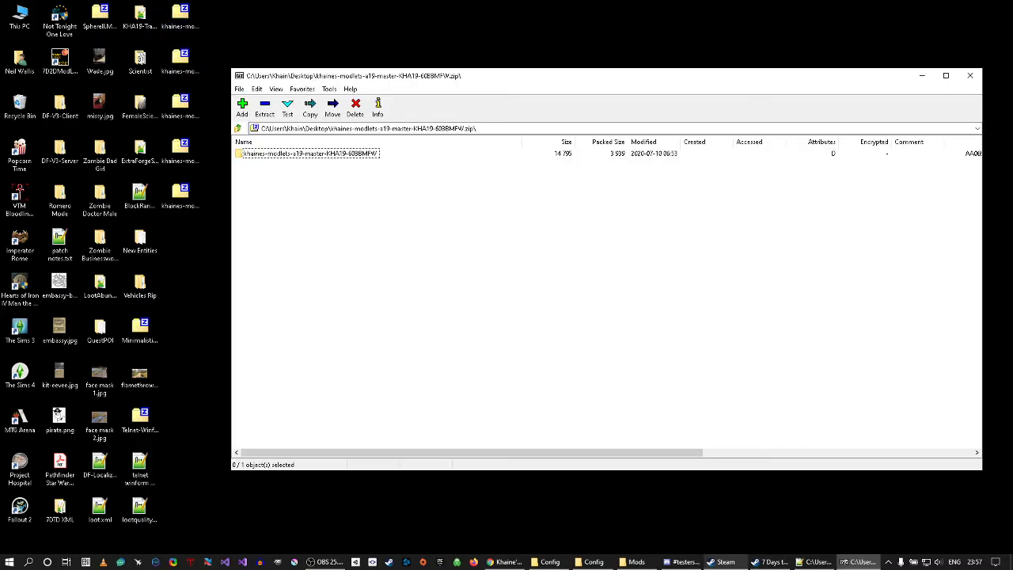
pyautogui.doubleClick(309, 153)
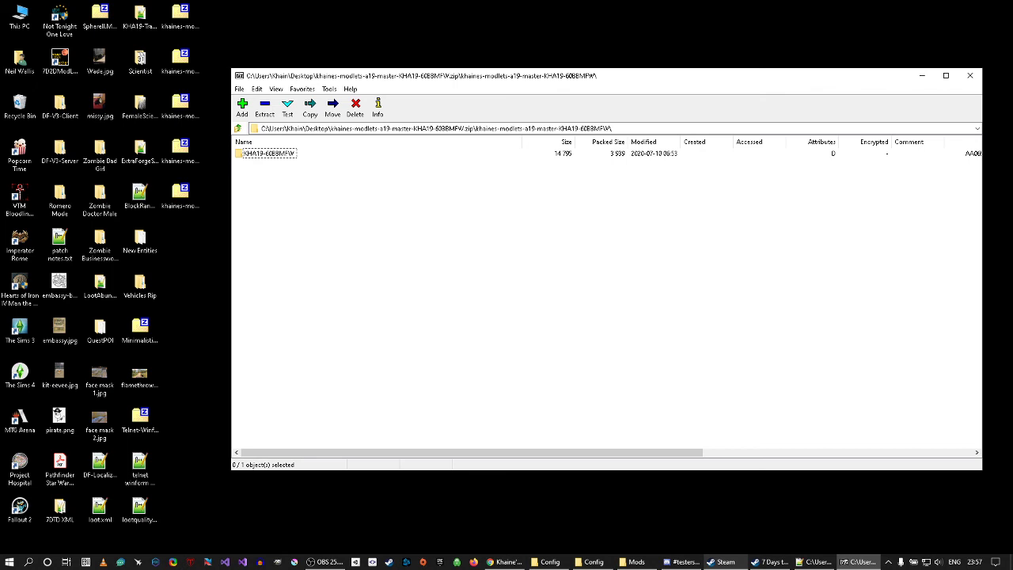
pyautogui.click(269, 153)
pyautogui.doubleClick(269, 153)
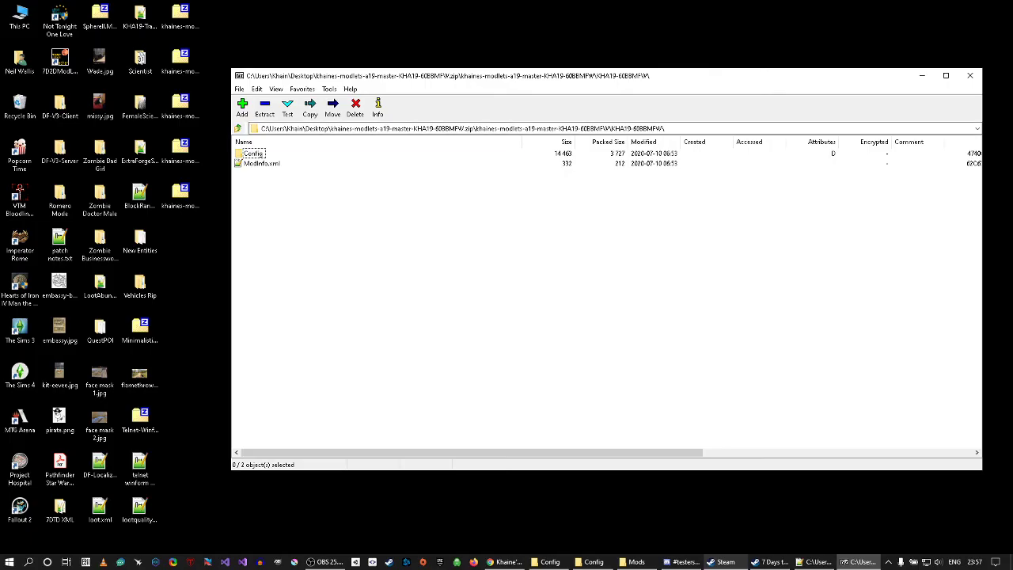
pyautogui.press('BackSpace')
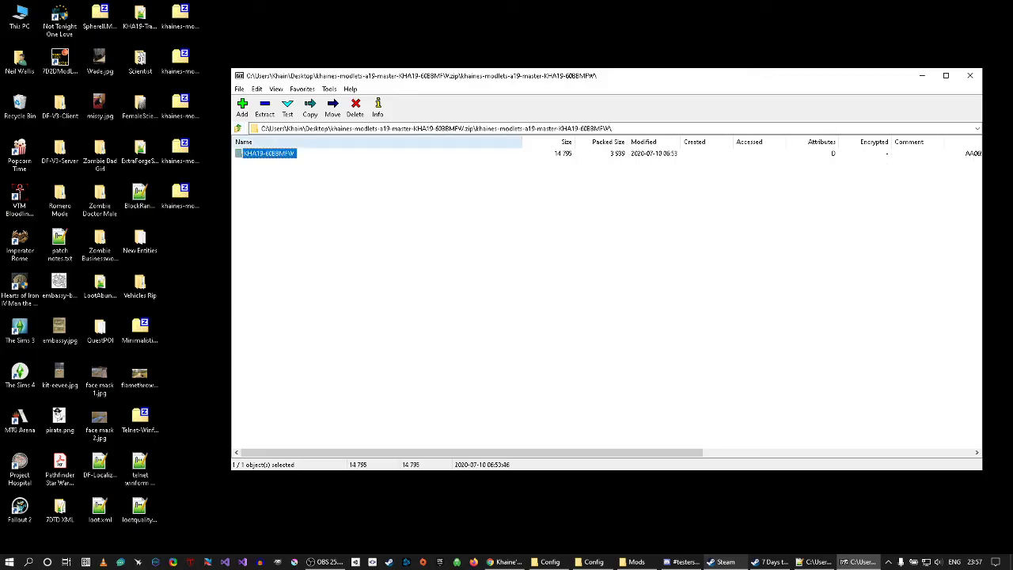
# - Extract the KHA19-60BBMFW folder from the archive into Mods, open the extracted folder, and close the archive
pyautogui.click(636, 562)
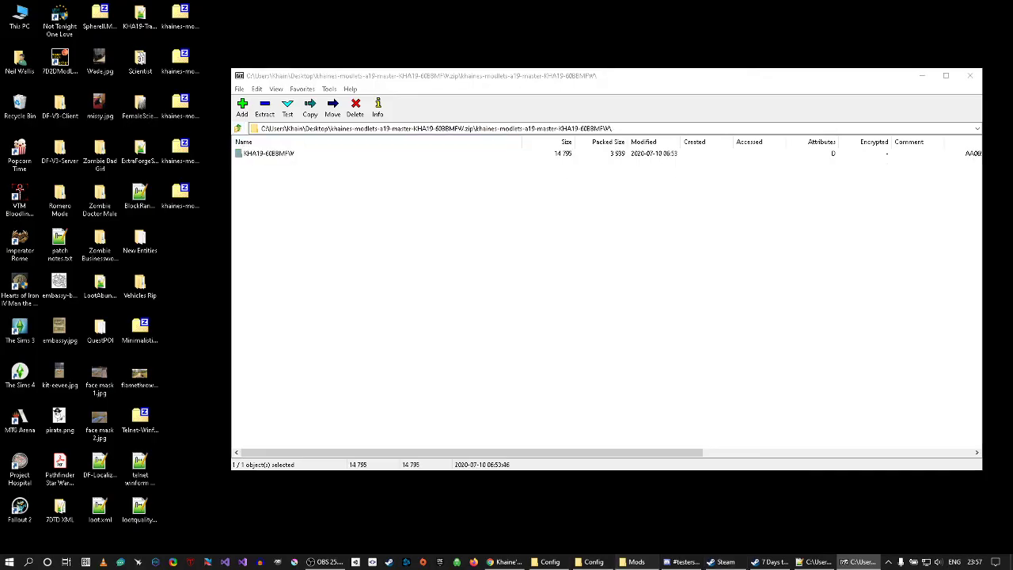
pyautogui.click(672, 77)
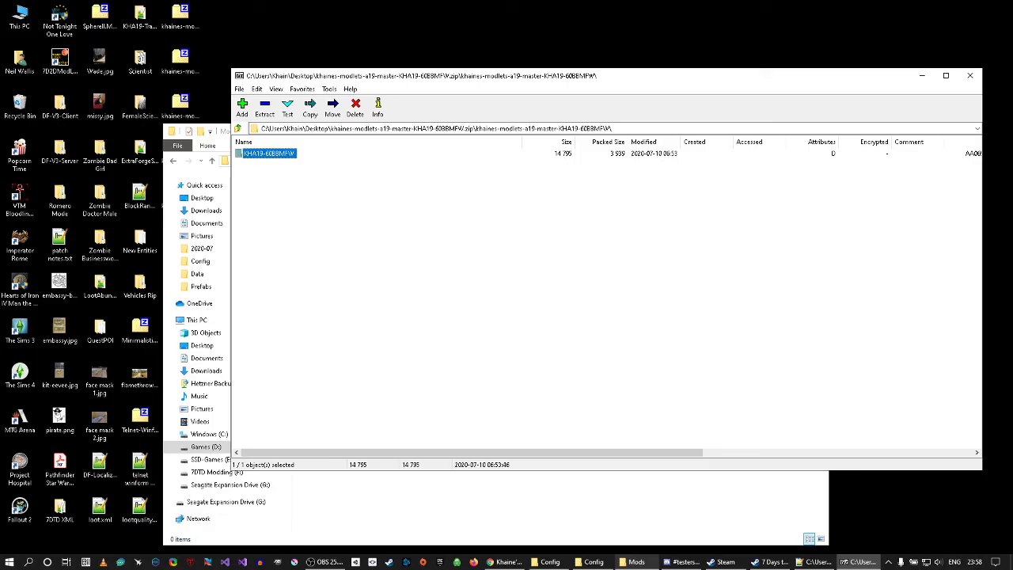
pyautogui.moveTo(269, 154); pyautogui.dragTo(506, 506)
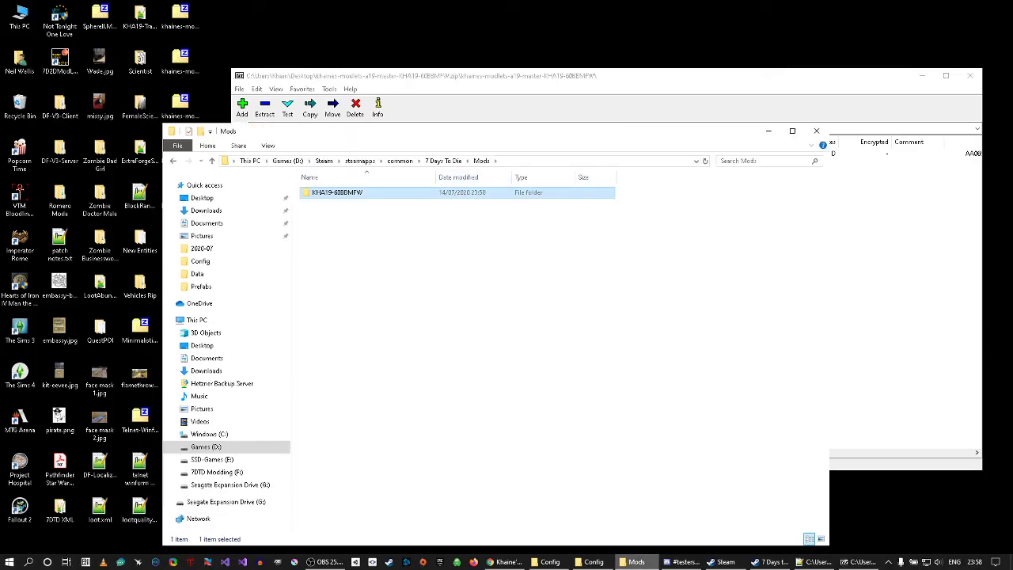
pyautogui.press('Return')
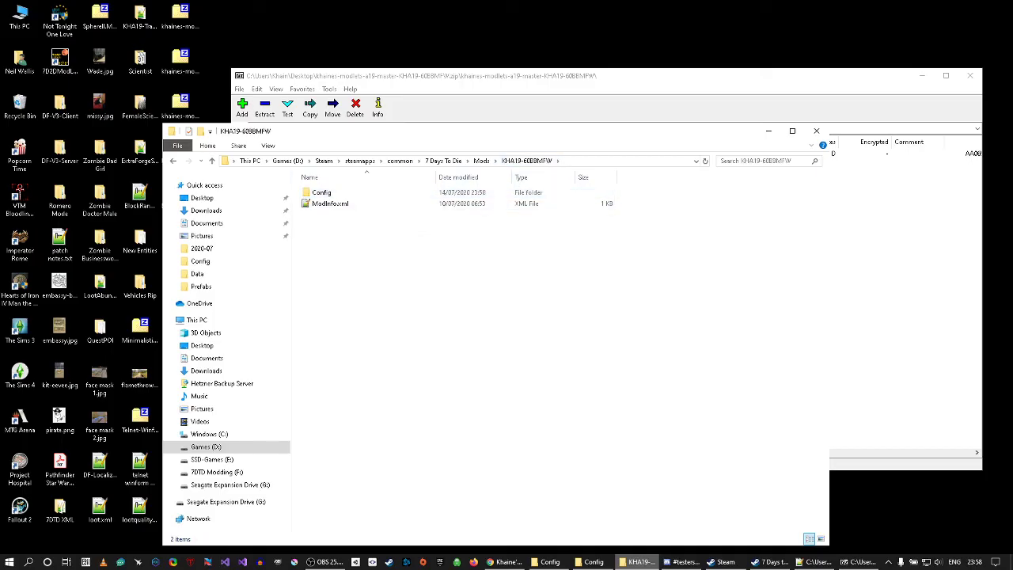
pyautogui.click(974, 63)
pyautogui.click(970, 76)
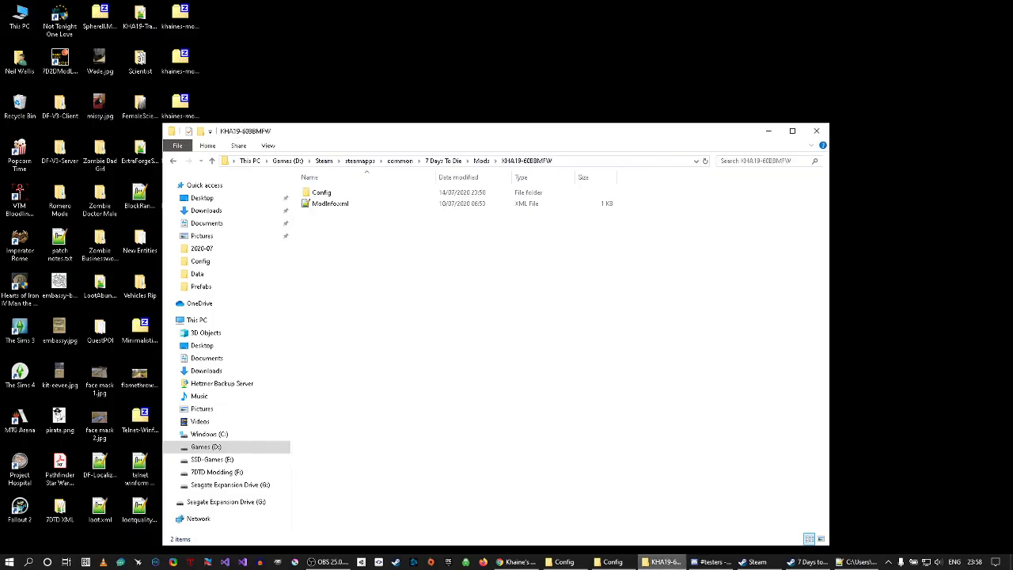
# - Extract the KHA19-BackpackButtons folder from its desktop archive into the open KHA19-60BBMFW folder and close the archive
pyautogui.doubleClick(180, 60)
pyautogui.doubleClick(316, 154)
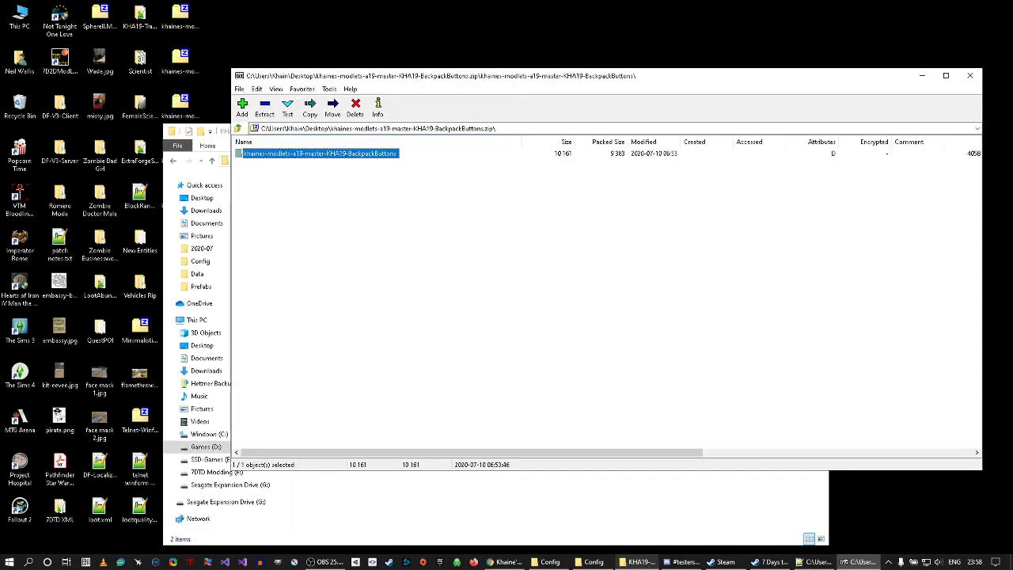
pyautogui.moveTo(276, 153); pyautogui.dragTo(491, 502)
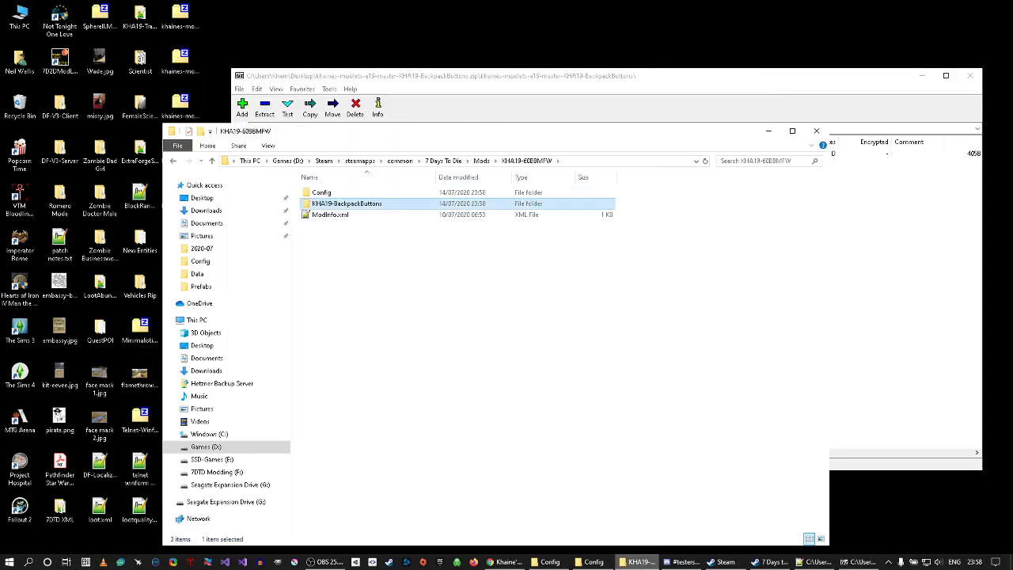
pyautogui.click(970, 76)
# - Extract the KHA19-HPBars folder from its desktop archive into the open KHA19-60BBMFW folder
pyautogui.doubleClick(181, 103)
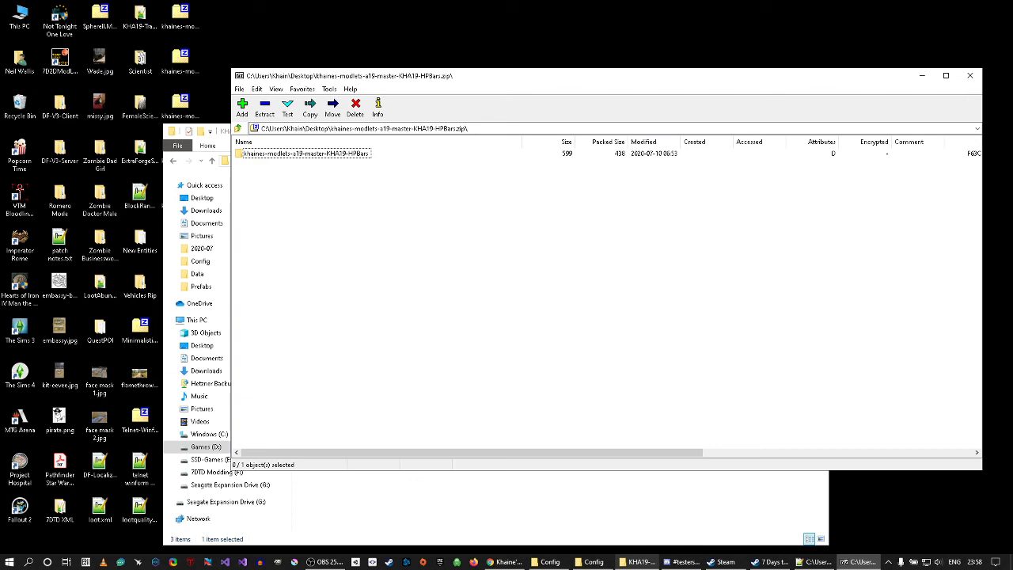
pyautogui.doubleClick(316, 153)
pyautogui.moveTo(269, 153); pyautogui.dragTo(475, 503)
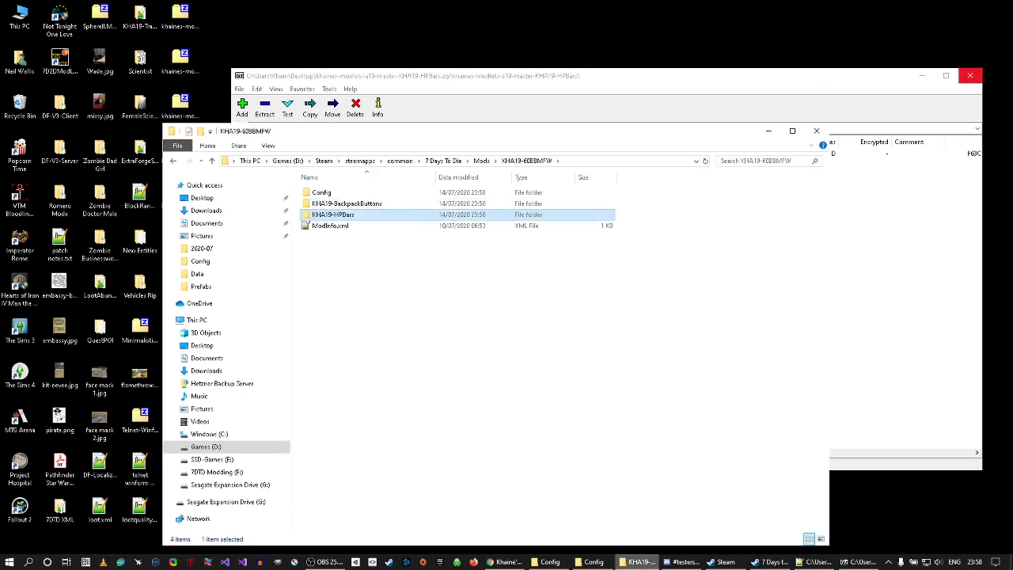
# - Move the KHA19-BackpackButtons and KHA19-HPBars folders up into the Mods folder and minimize the HPBars archive window
pyautogui.keyDown('ctrl'); pyautogui.click(364, 203); pyautogui.keyUp('ctrl')
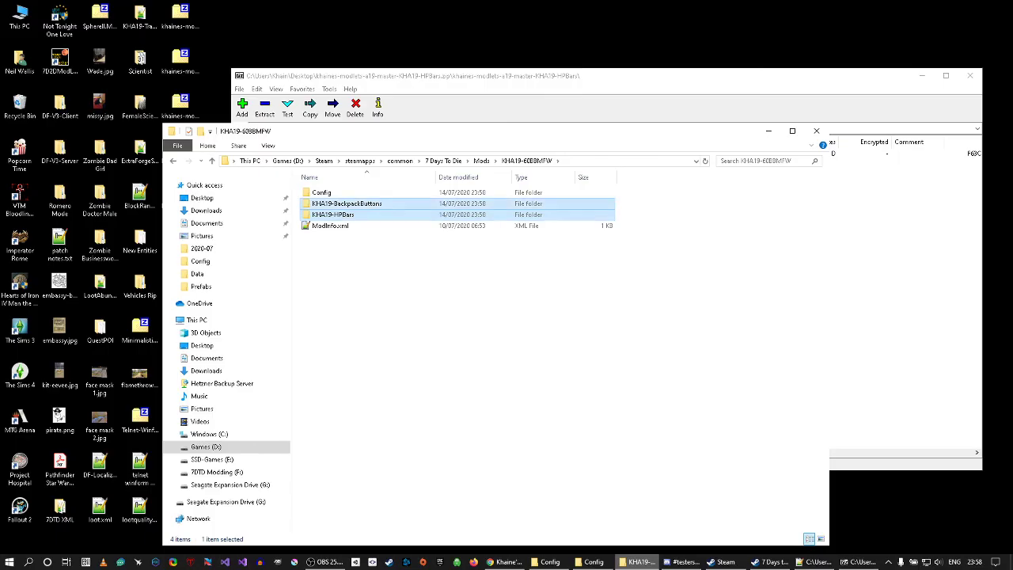
pyautogui.rightClick(363, 203)
pyautogui.click(396, 398)
pyautogui.click(481, 160)
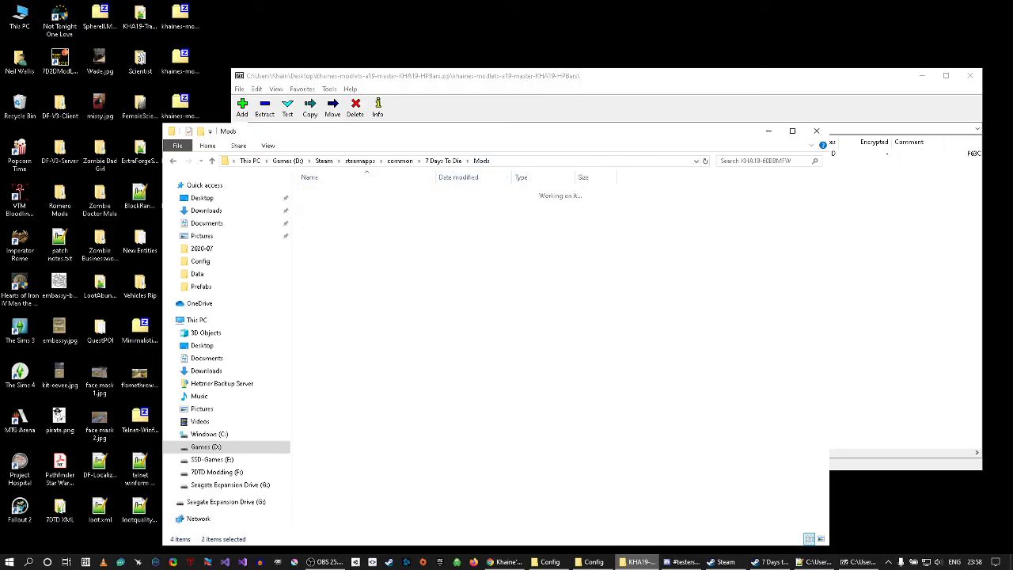
pyautogui.rightClick(379, 314)
pyautogui.click(404, 388)
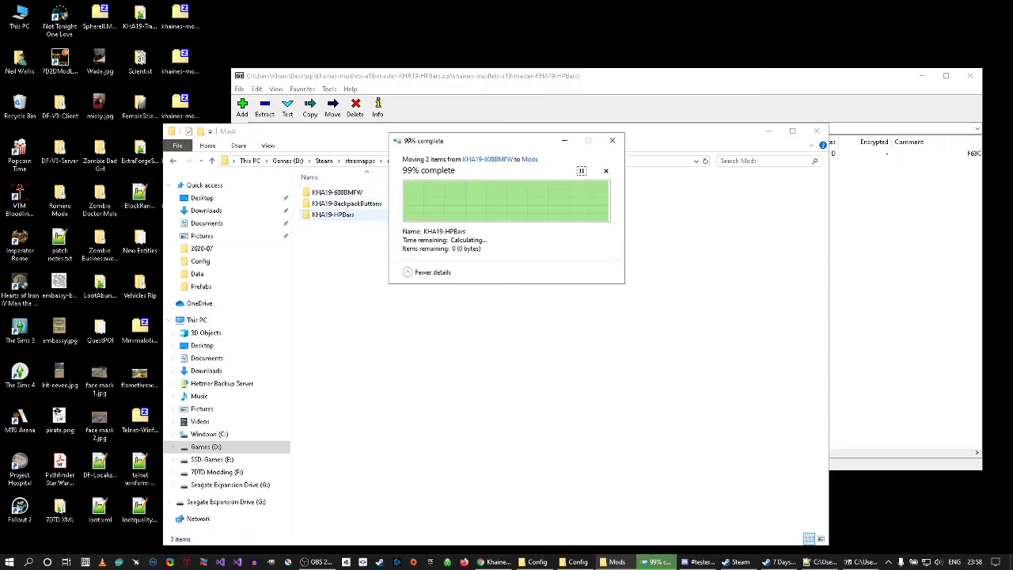
pyautogui.click(857, 561)
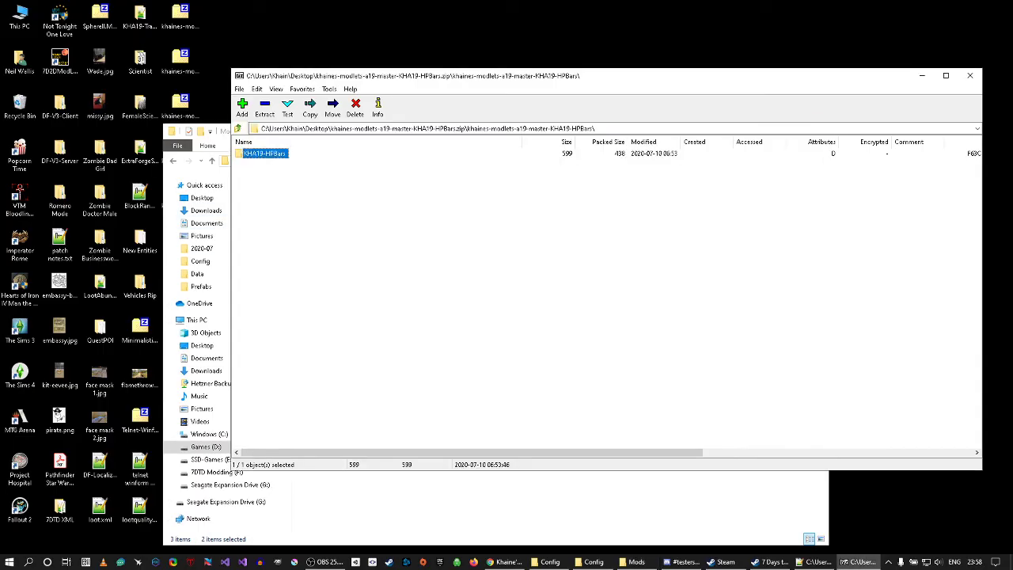
pyautogui.click(922, 75)
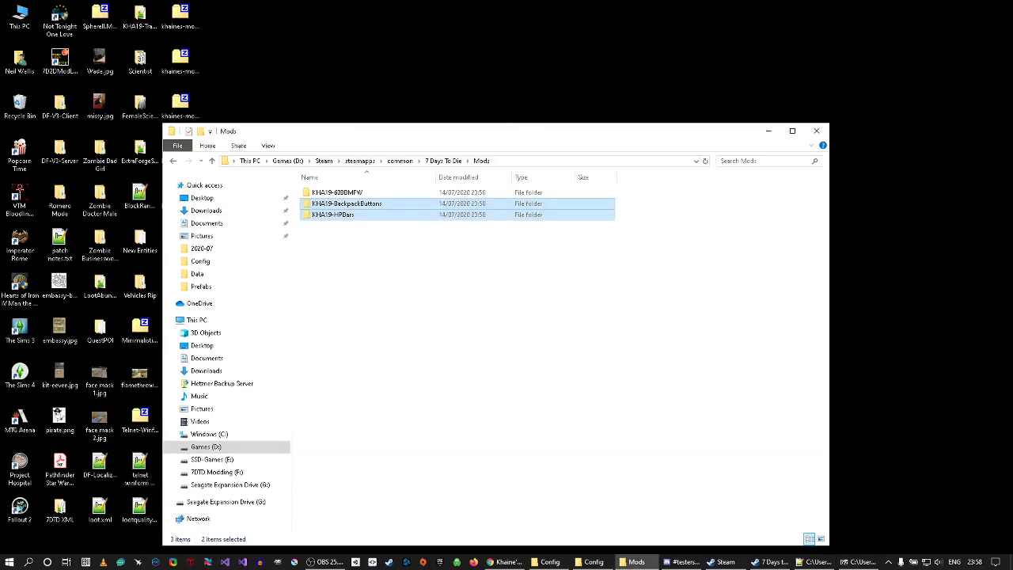
# - Move the Mods window clear of the desktop archives and extract the KHA19-12CraftQueue folder from its archive into Mods
pyautogui.moveTo(309, 132); pyautogui.dragTo(389, 93)
pyautogui.doubleClick(180, 152)
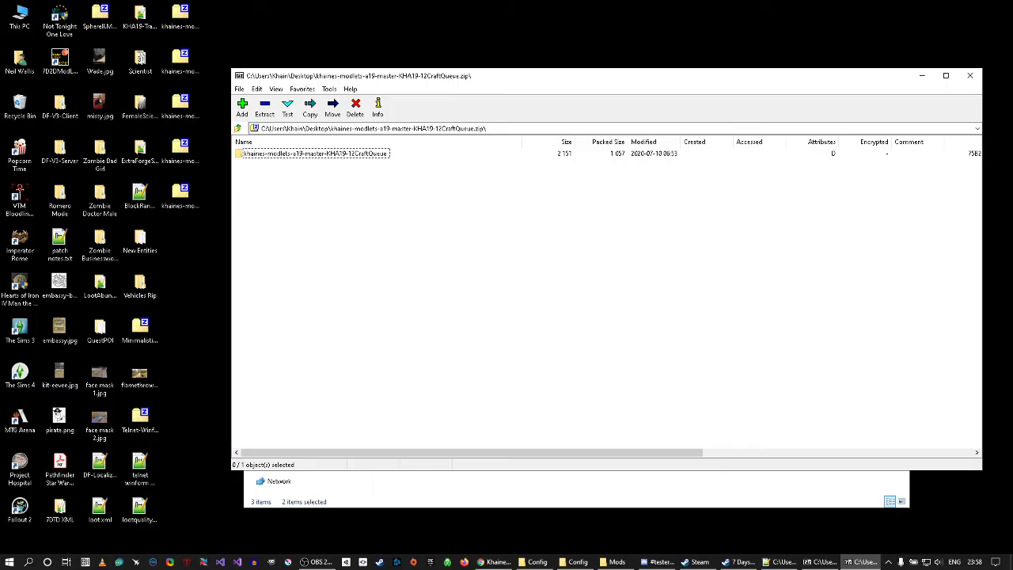
pyautogui.doubleClick(285, 153)
pyautogui.click(274, 153)
pyautogui.moveTo(273, 154); pyautogui.dragTo(467, 485)
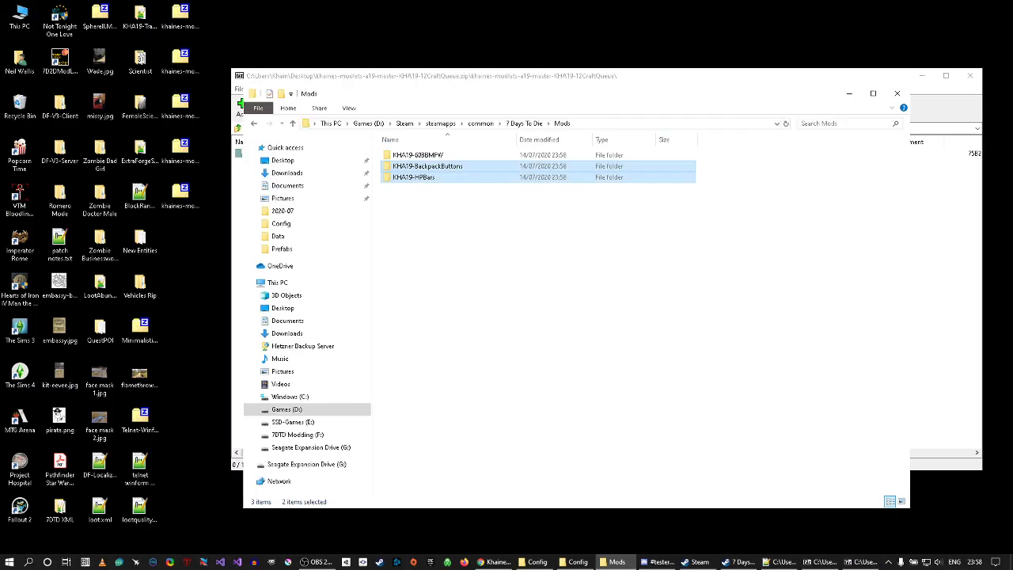
# - Extract the outer khaines-modlets-a19-master-KHA19-3SlotForge folder from its desktop archive into Mods
pyautogui.doubleClick(181, 194)
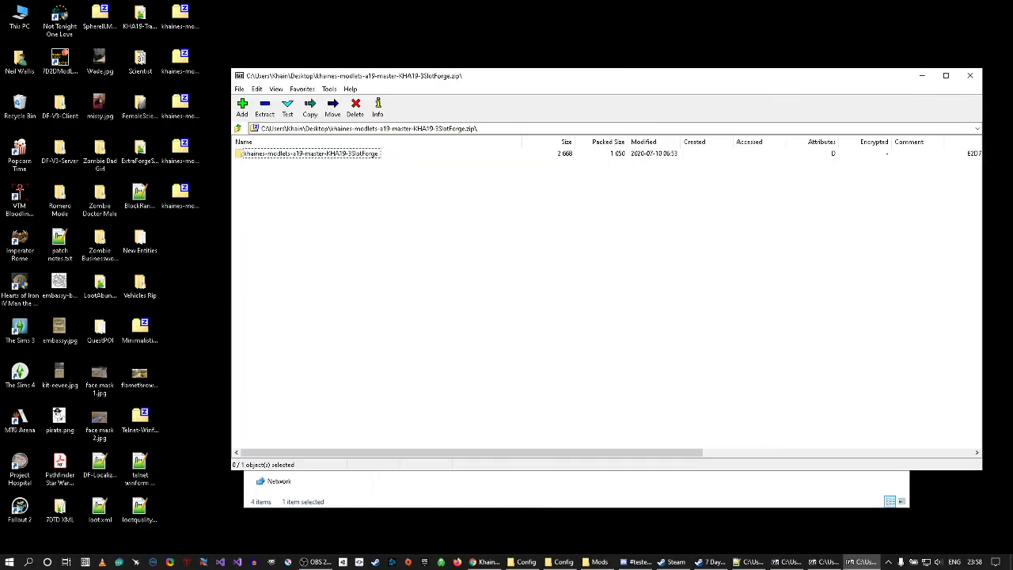
pyautogui.moveTo(309, 153); pyautogui.dragTo(506, 491)
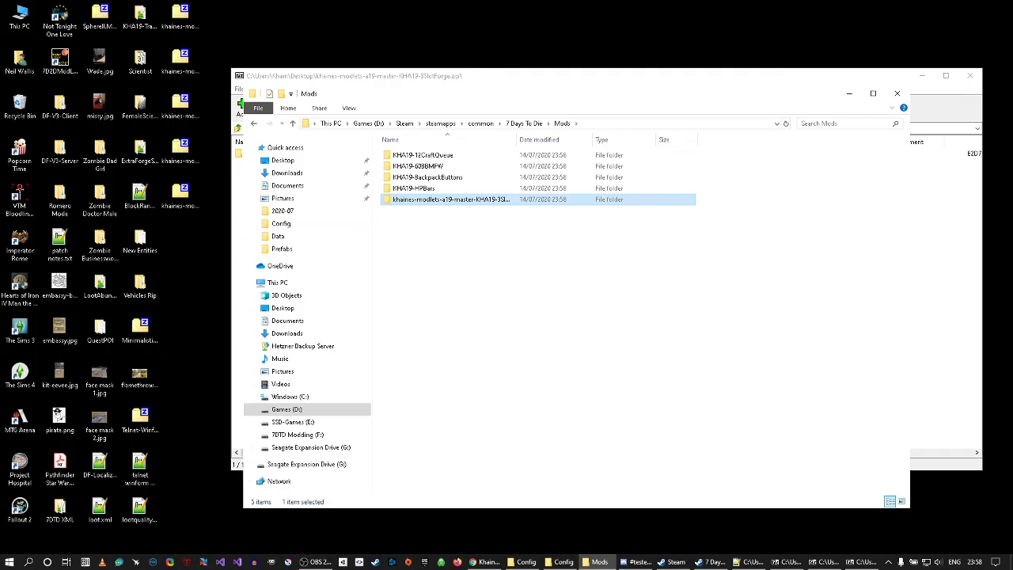
# - Delete the outer khaines-modlets-a19-master-KHA19-3SlotForge folder and extract the inner KHA19-3SlotForge folder from its archive into Mods
pyautogui.press('Delete')
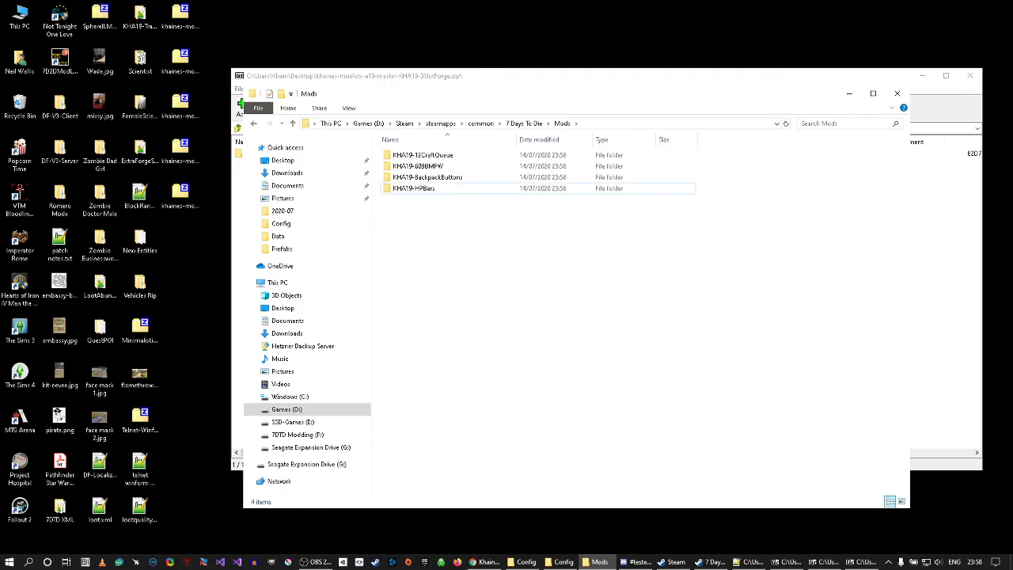
pyautogui.click(237, 253)
pyautogui.doubleClick(305, 153)
pyautogui.moveTo(271, 153); pyautogui.dragTo(475, 488)
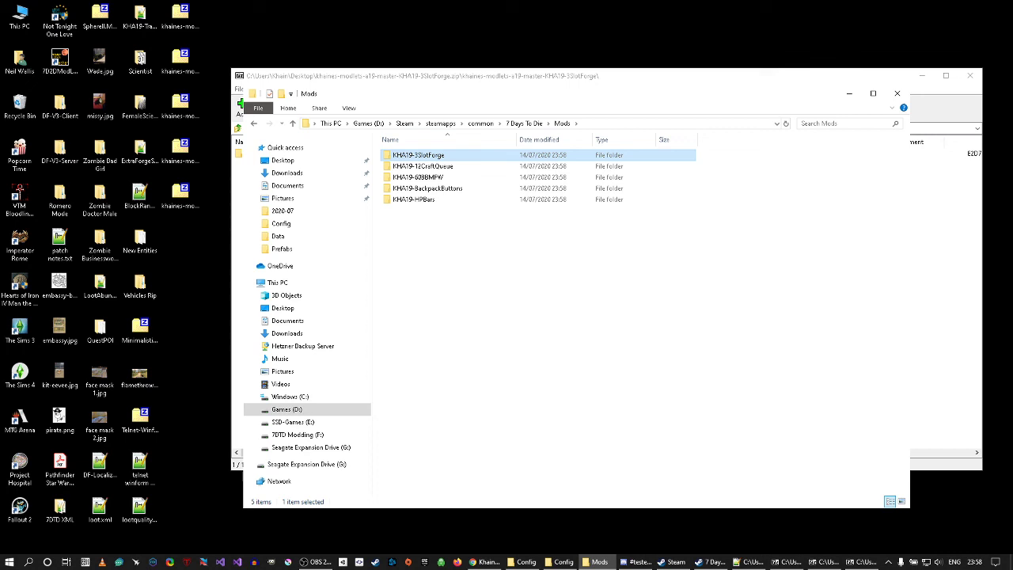
# - Go up to the 7 Days To Die folder and launch 7DaysToDie.exe
pyautogui.click(523, 123)
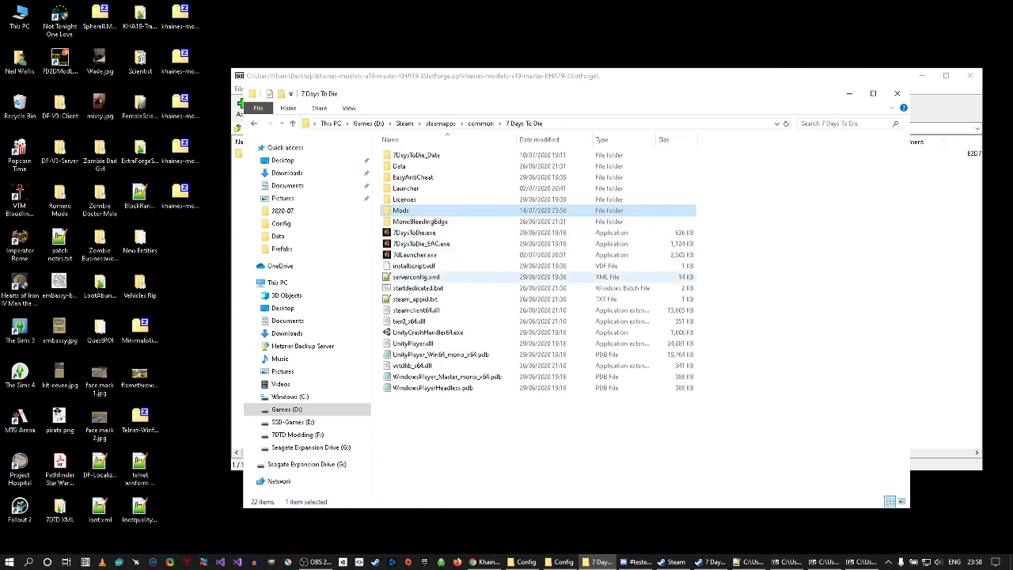
pyautogui.click(414, 233)
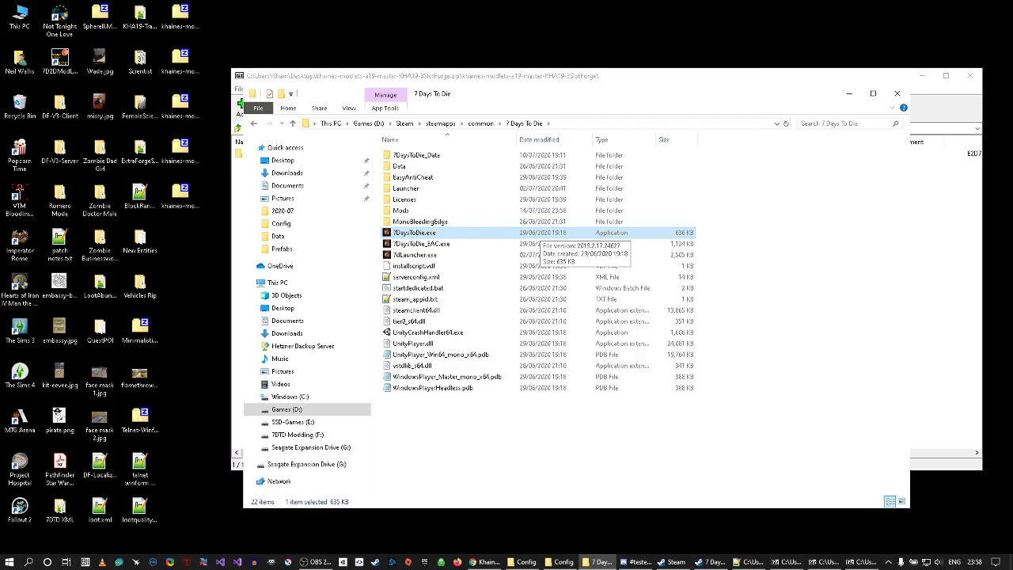
pyautogui.doubleClick(536, 232)
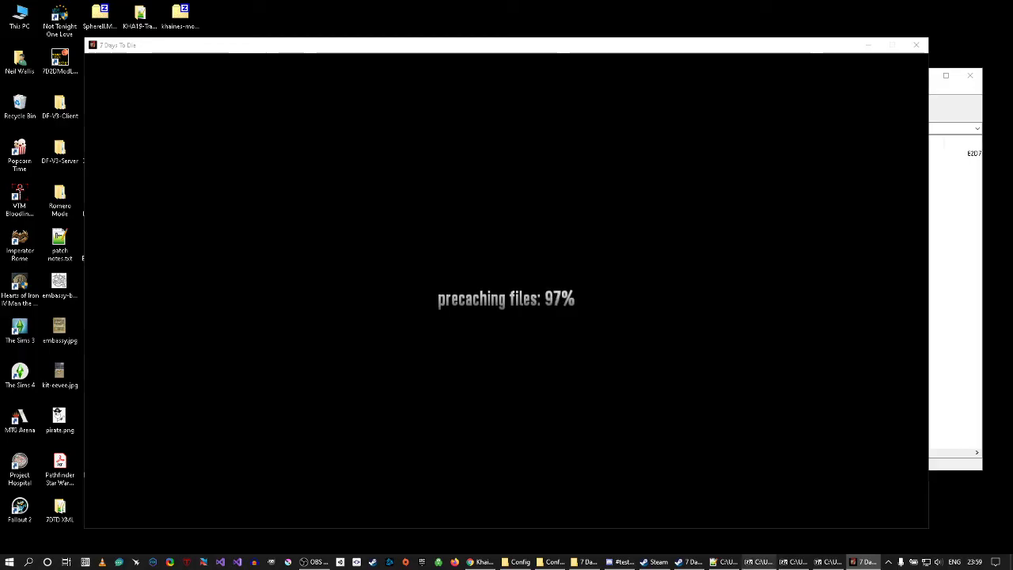
# - Close the leftover archive windows while the game loads and bring the 7 Days To Die window back to the front
pyautogui.rightClick(758, 562)
pyautogui.click(734, 543)
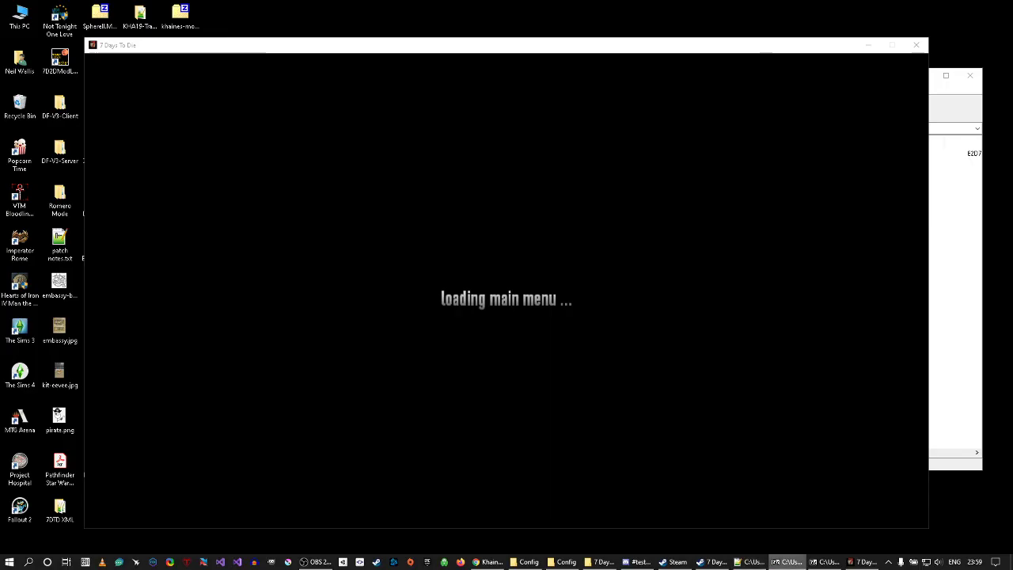
pyautogui.rightClick(786, 562)
pyautogui.click(764, 543)
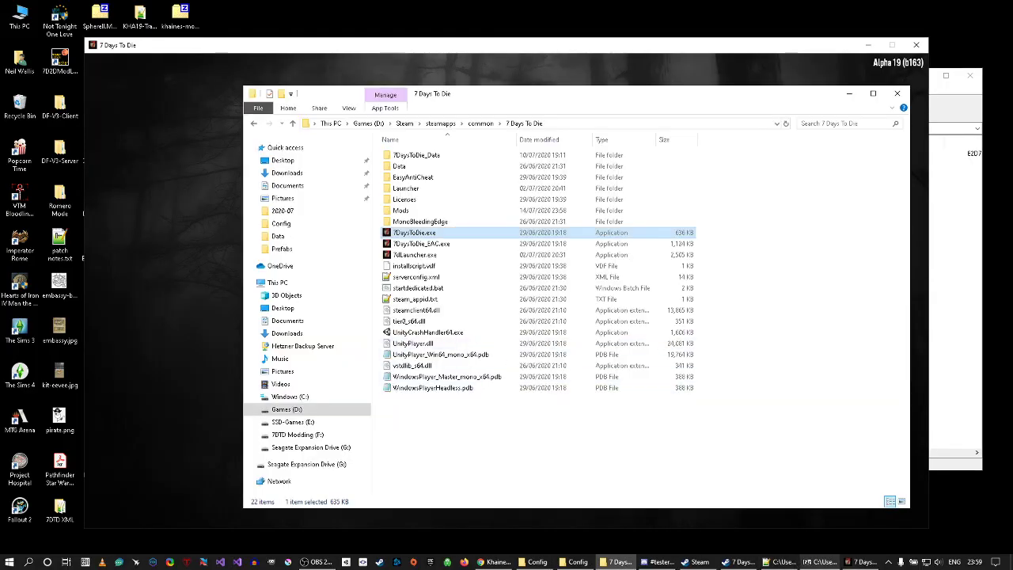
pyautogui.rightClick(819, 562)
pyautogui.click(788, 542)
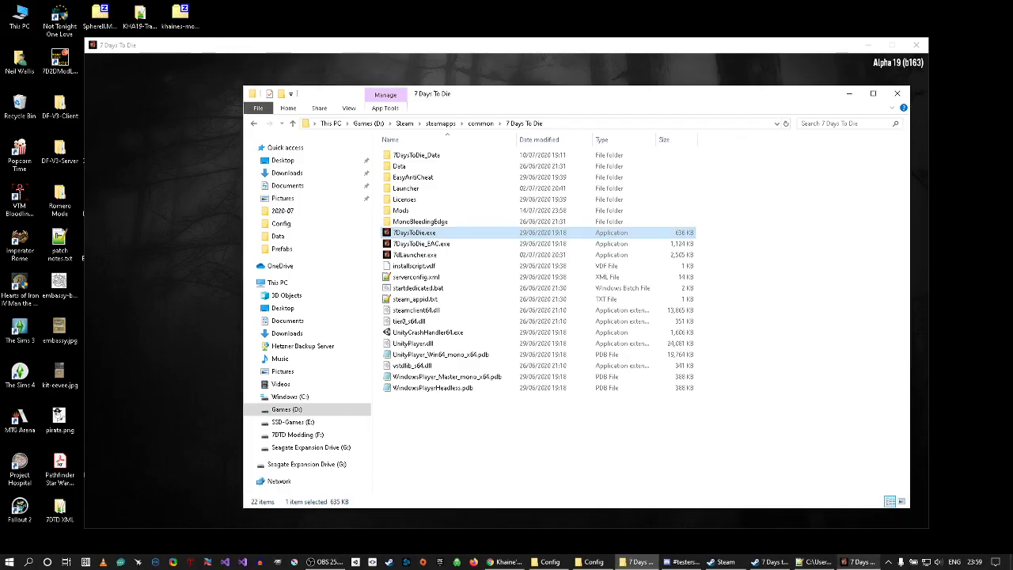
pyautogui.click(858, 562)
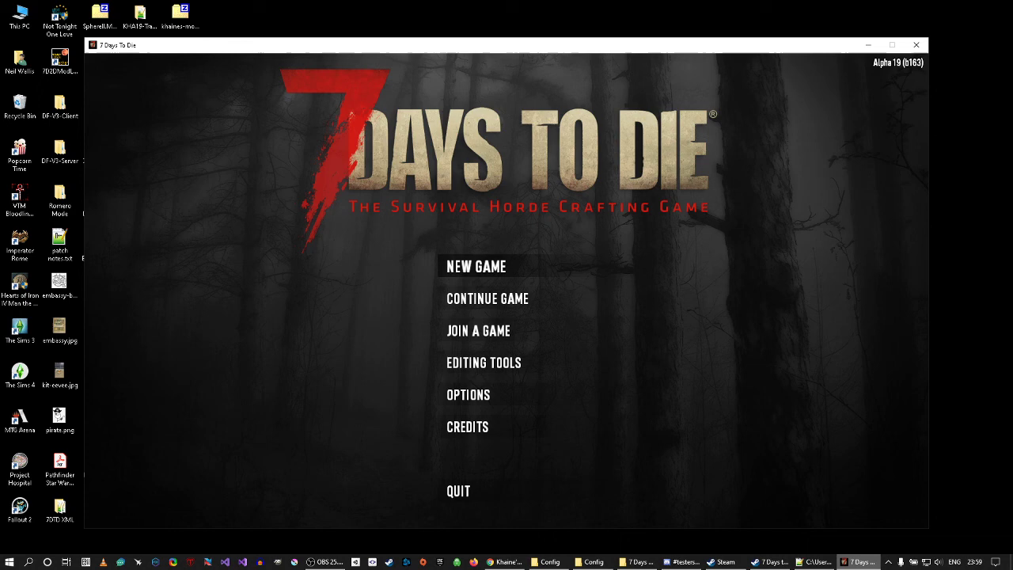
# - Start a new game named "modlet test vanilla" in the Navezgane world
pyautogui.click(475, 266)
pyautogui.click(425, 169)
pyautogui.press('BackSpace')
pyautogui.press('BackSpace')
pyautogui.press('BackSpace')
pyautogui.press('BackSpace')
pyautogui.press('BackSpace')
pyautogui.press('BackSpace')
pyautogui.press('BackSpace')
pyautogui.write('mo')
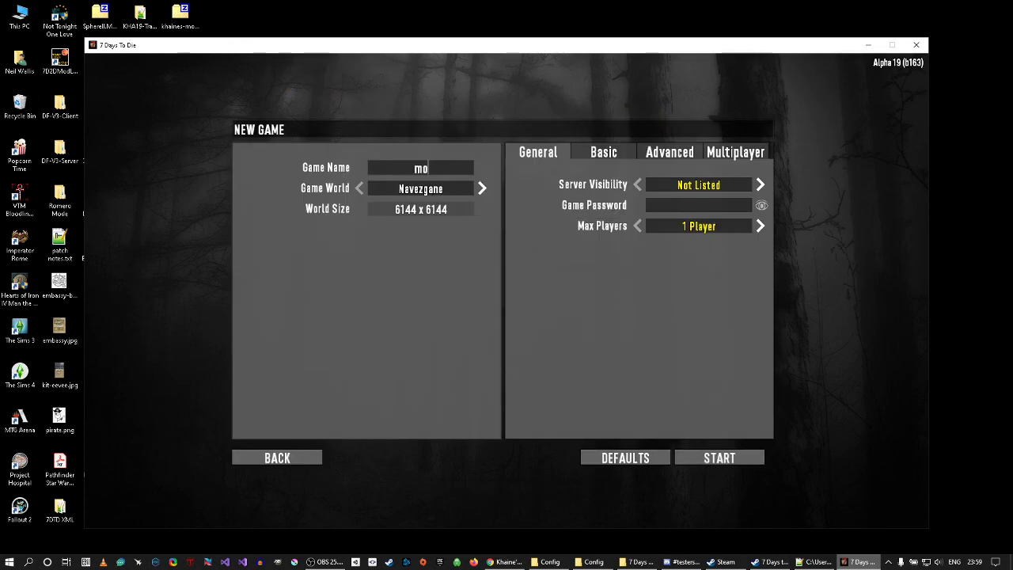
pyautogui.write('dlet test vanilla')
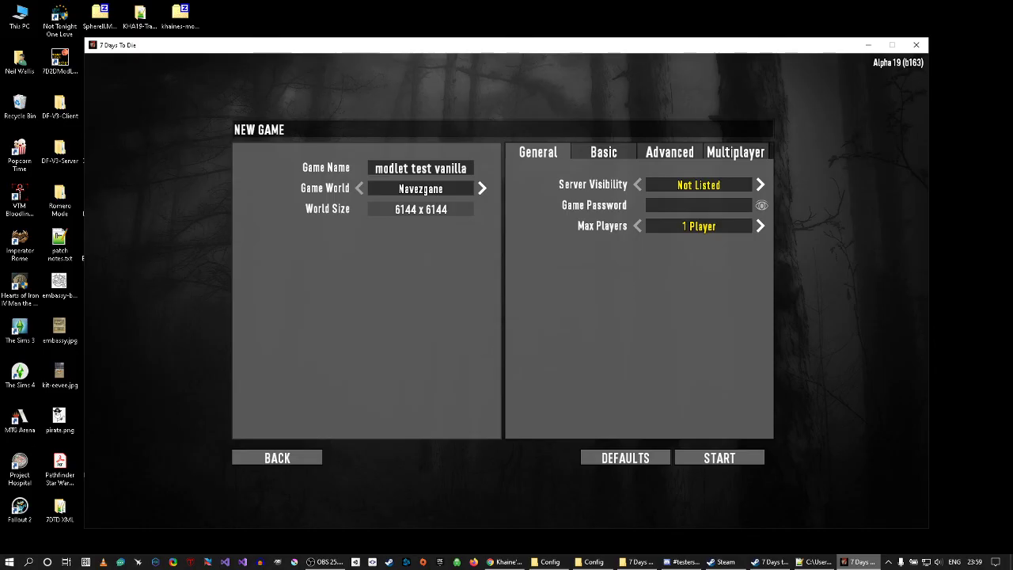
pyautogui.click(719, 458)
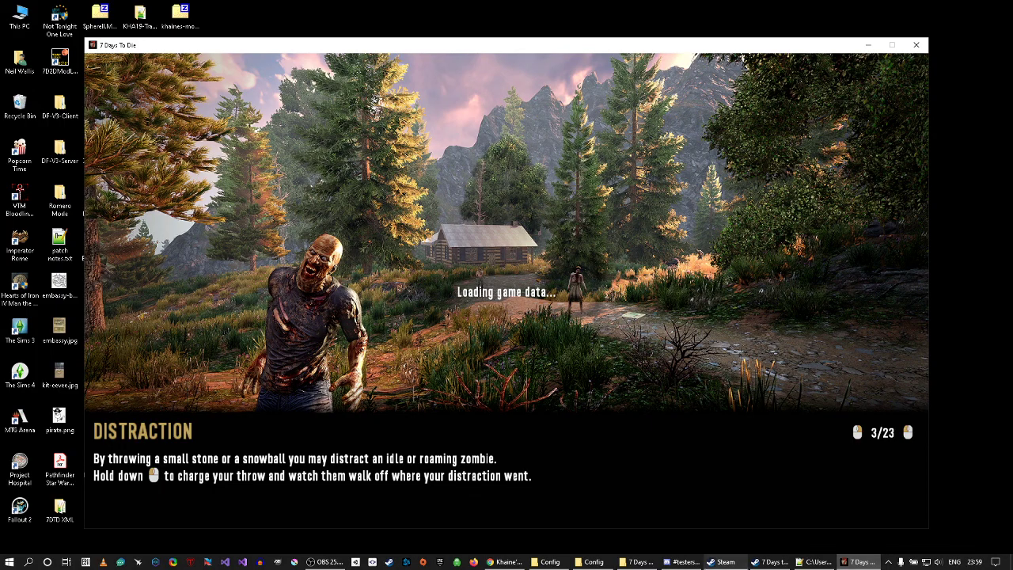
# - Switch to OBS to check the recording, and return to the loading game
pyautogui.click(323, 562)
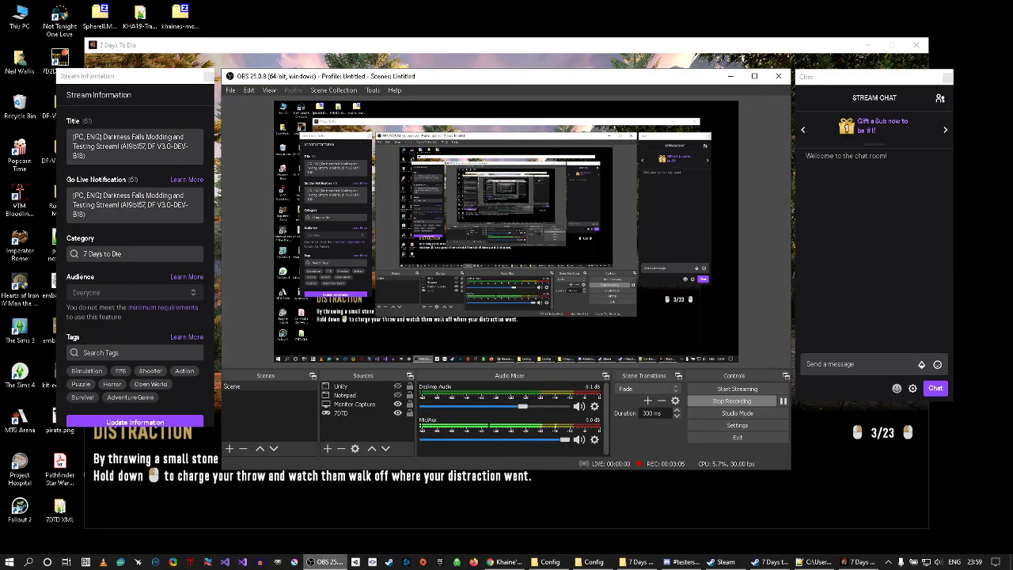
pyautogui.hotkey('alt', 'Tab')
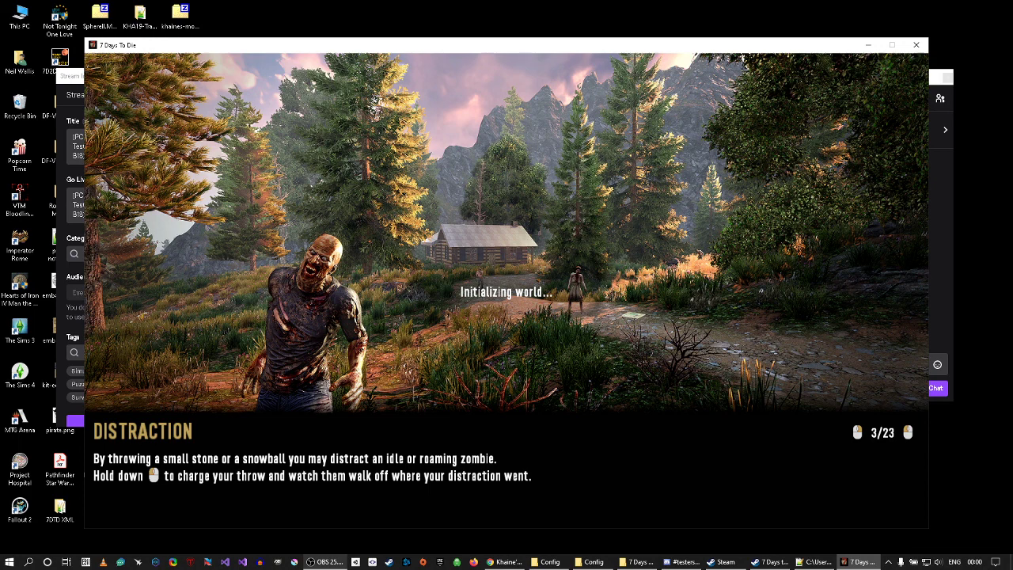
# - Dismiss the Quest Tracking tip after using the console and examine the crafting and inventory screen
pyautogui.press('F1')
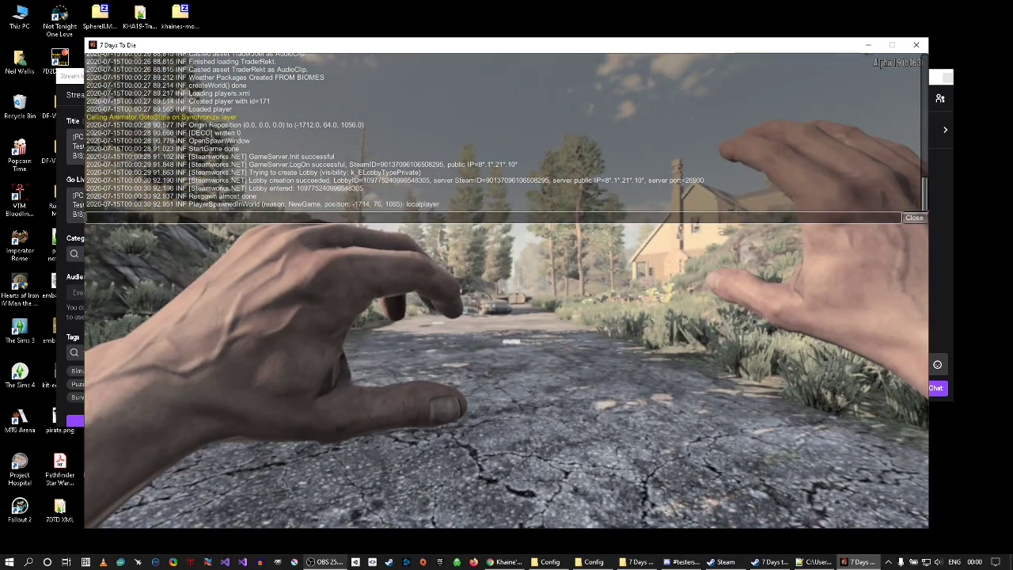
pyautogui.press('F1')
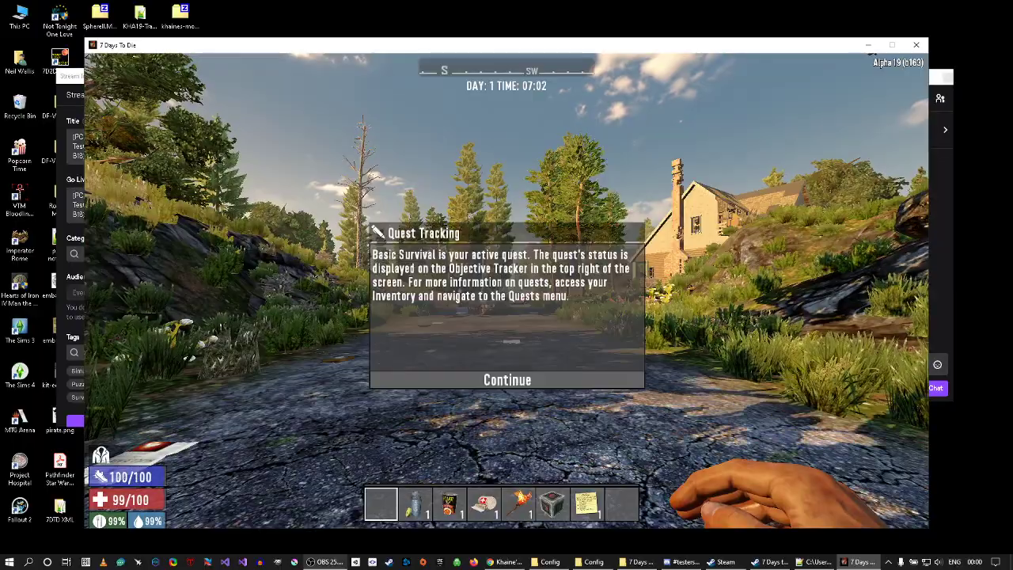
pyautogui.press('Escape')
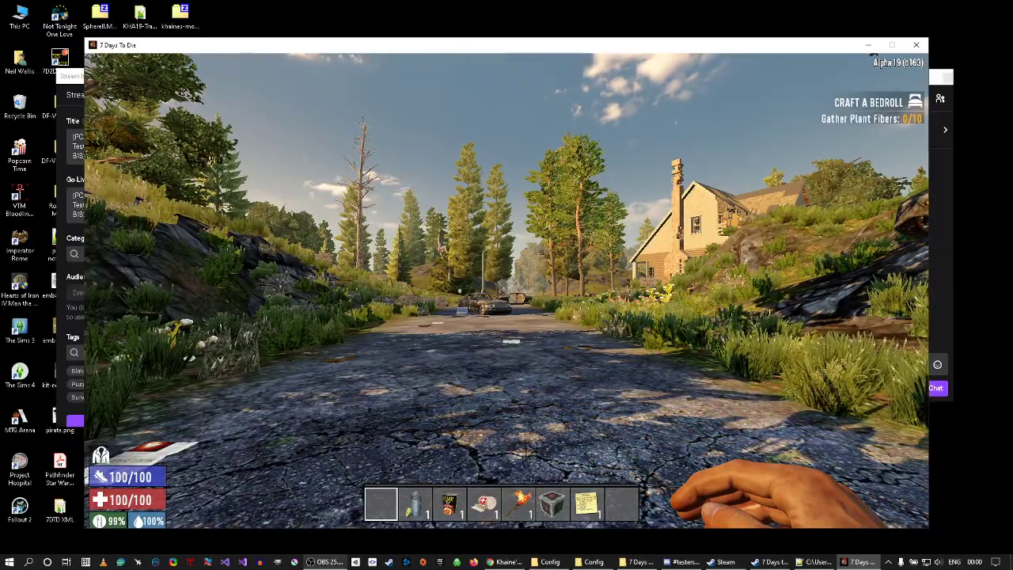
pyautogui.press('Tab')
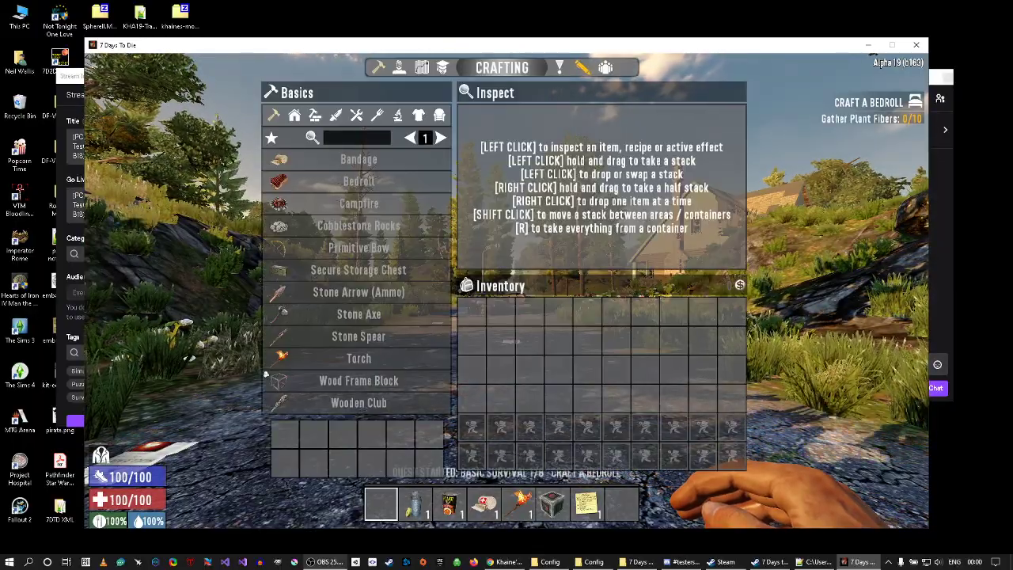
pyautogui.press('Tab')
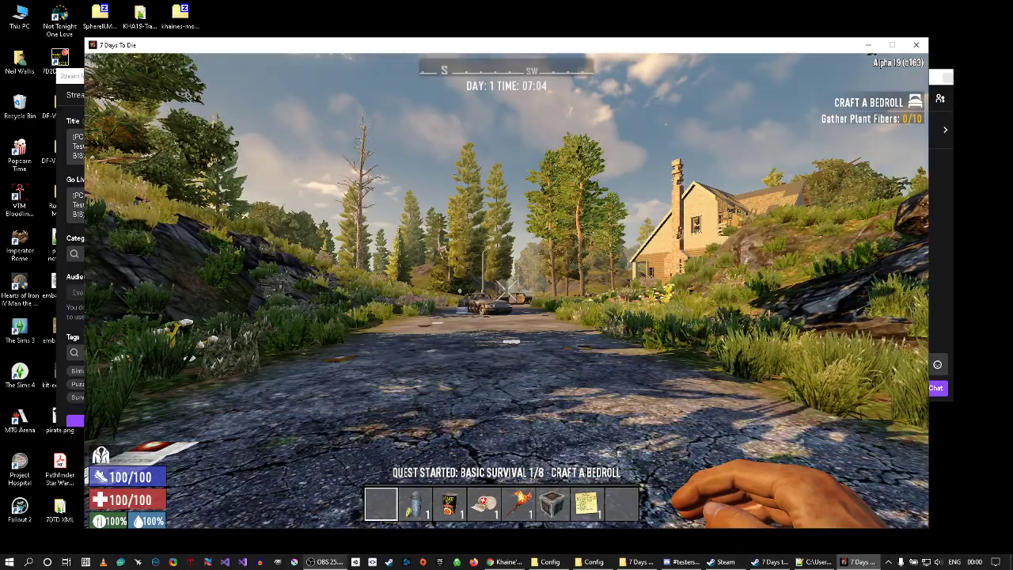
# - Run the cm console command and spawn a zombie Arlene with Look At You enabled, searching the entities for "arl"
pyautogui.press('F1')
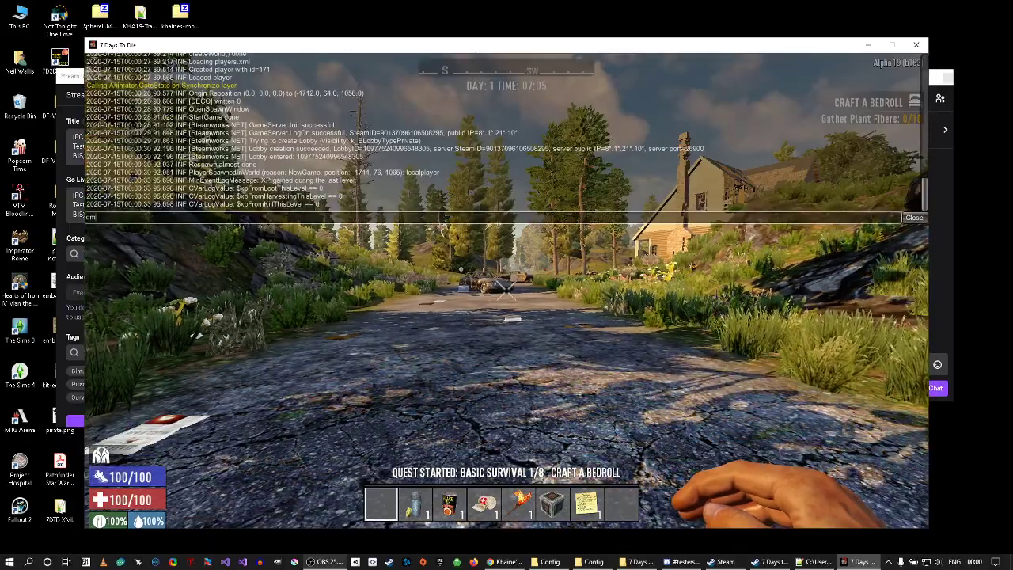
pyautogui.press('F1')
pyautogui.press('F6')
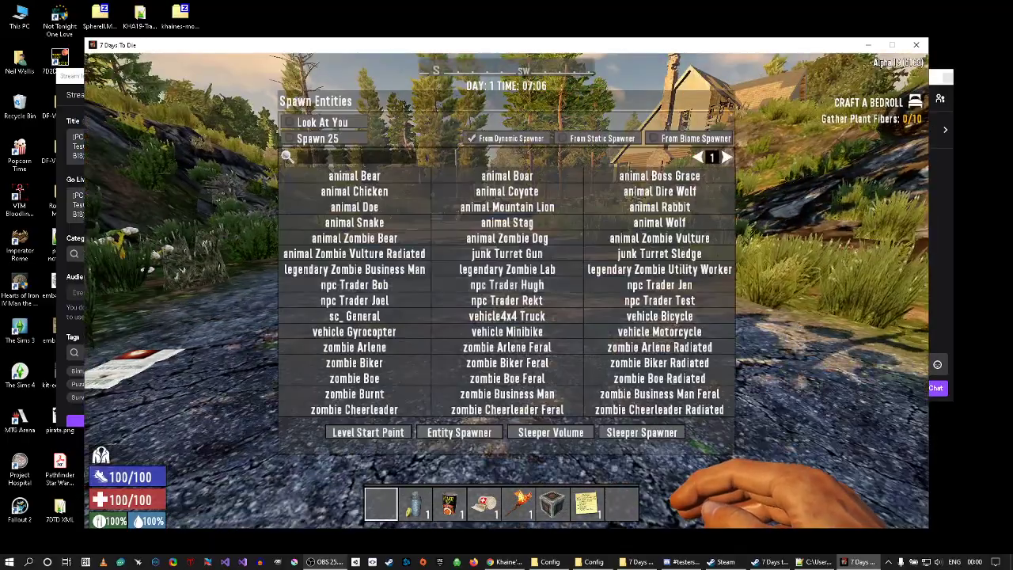
pyautogui.click(318, 123)
pyautogui.click(356, 157)
pyautogui.write('a')
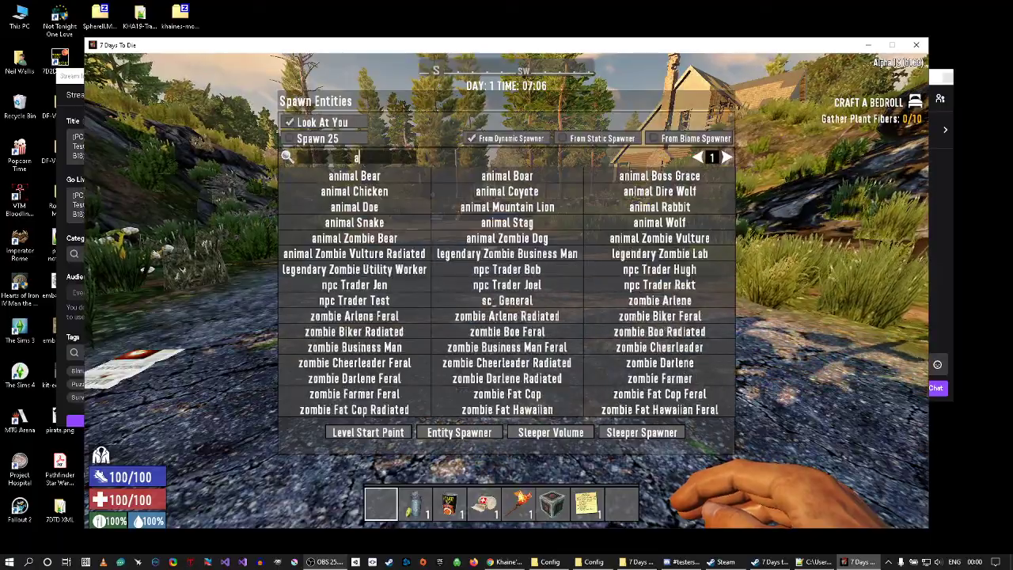
pyautogui.write('rl')
pyautogui.click(354, 175)
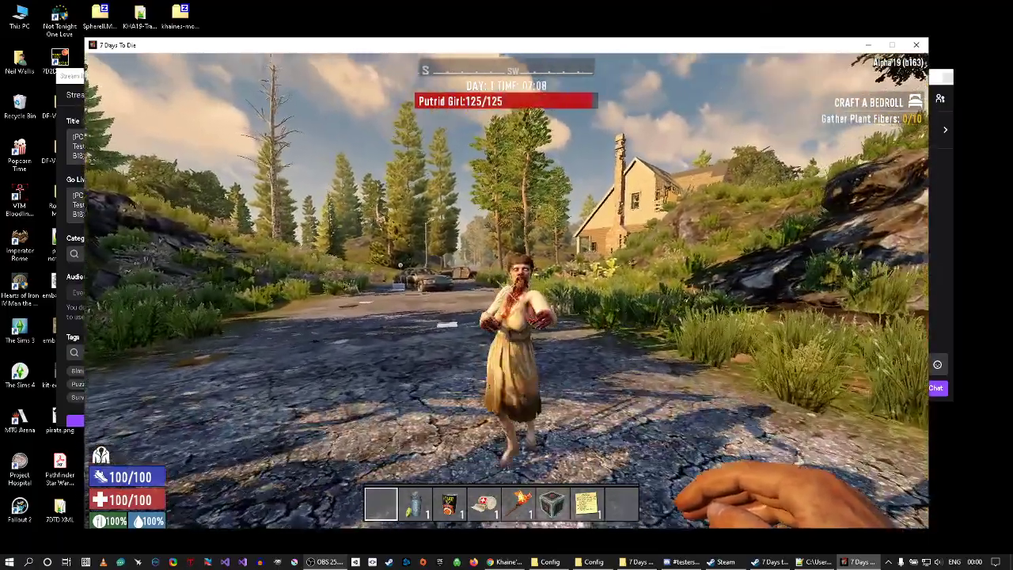
# - Punch the spawned zombie until it dies to test the HP bar
pyautogui.rightClick(507, 291)
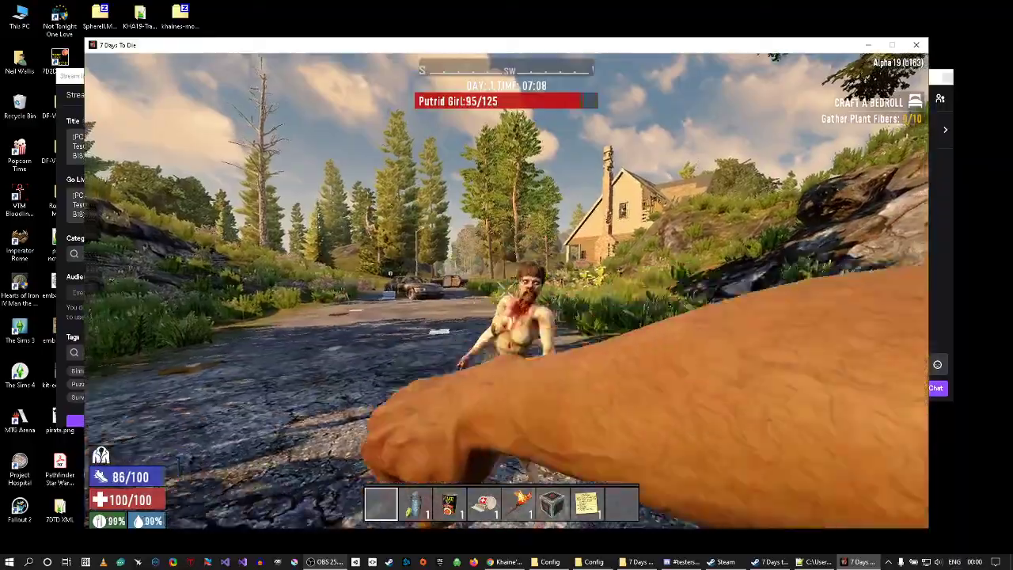
pyautogui.rightClick(507, 290)
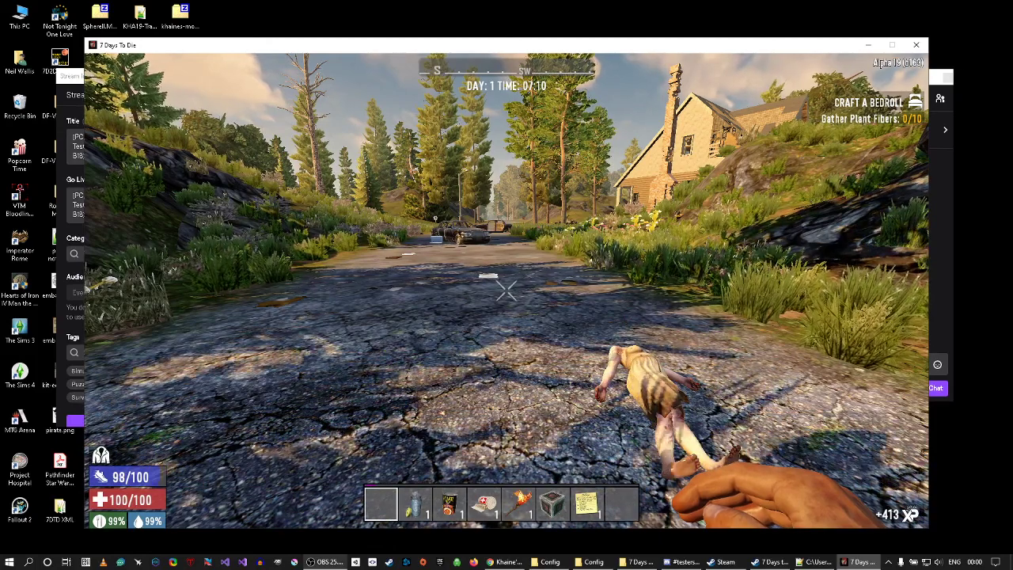
# - Find a Forge in the creative inventory with "forg", put it in the first toolbelt slot and place it on the road
pyautogui.press('Tab')
pyautogui.write('u')
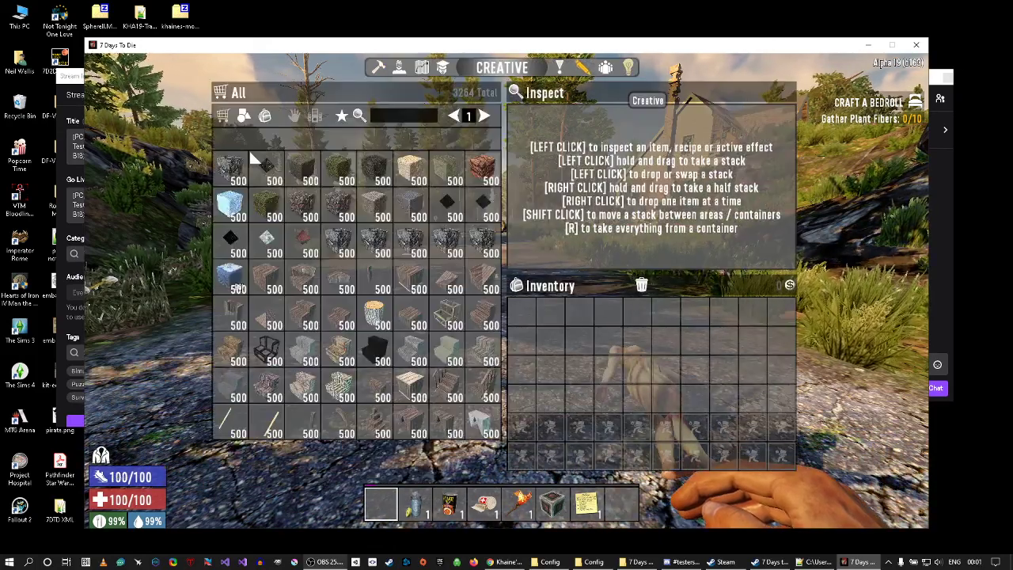
pyautogui.write('forg')
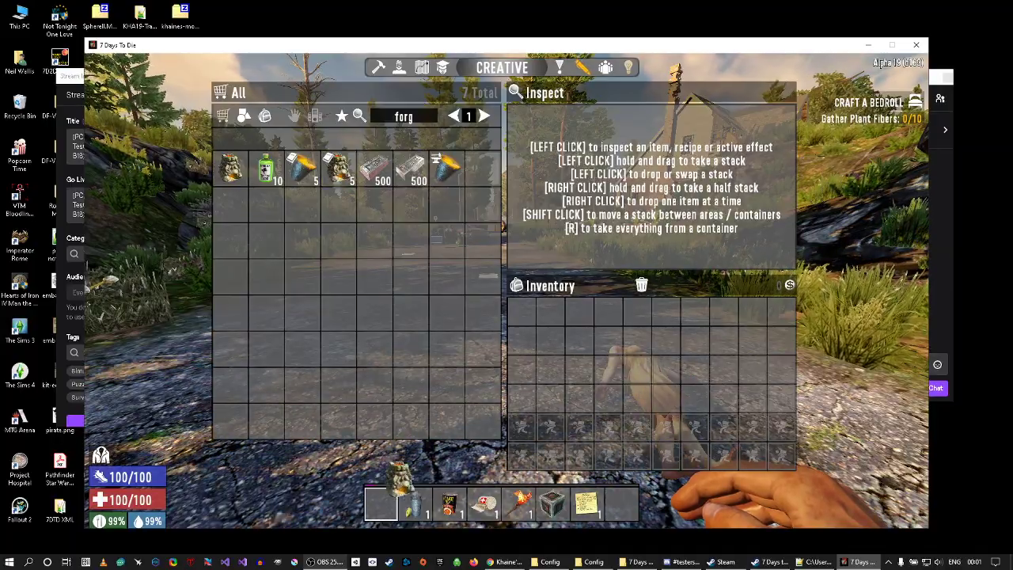
pyautogui.click(380, 503)
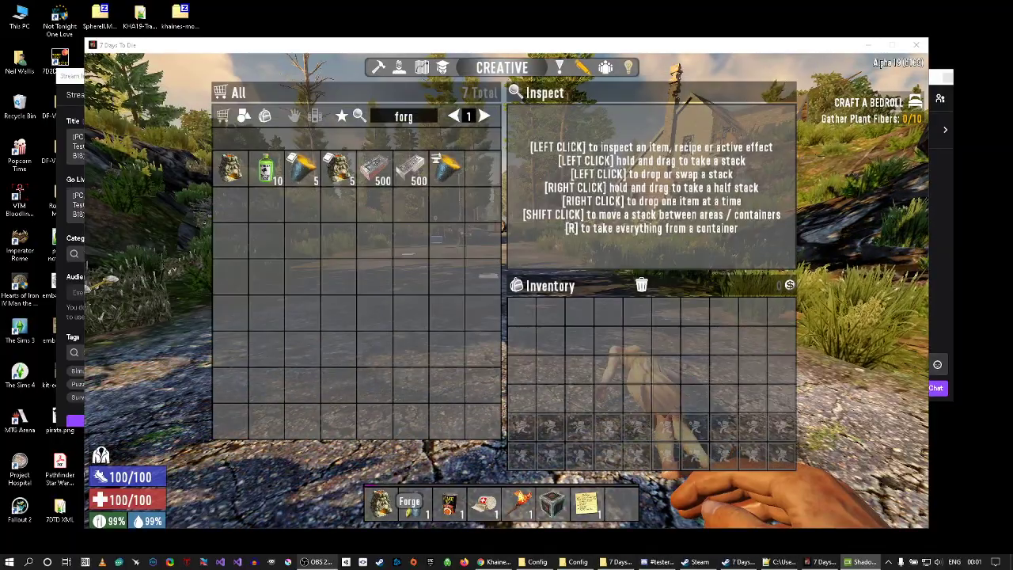
pyautogui.press('Escape')
pyautogui.rightClick(506, 290)
pyautogui.press('w')
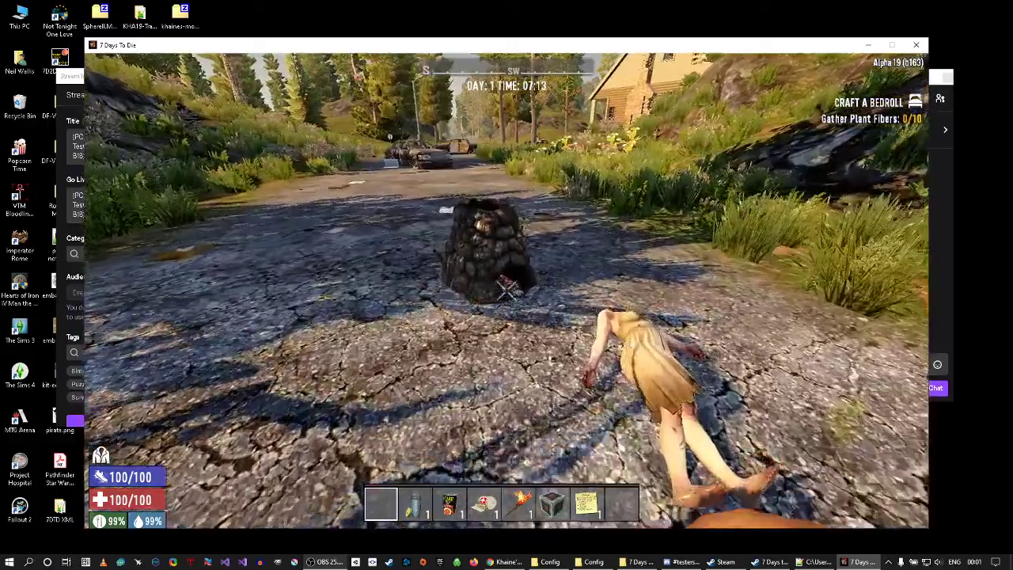
# - Inspect the placed forge's tool, fuel and smelting slots, close it and bring up the pause menu
pyautogui.press('e')
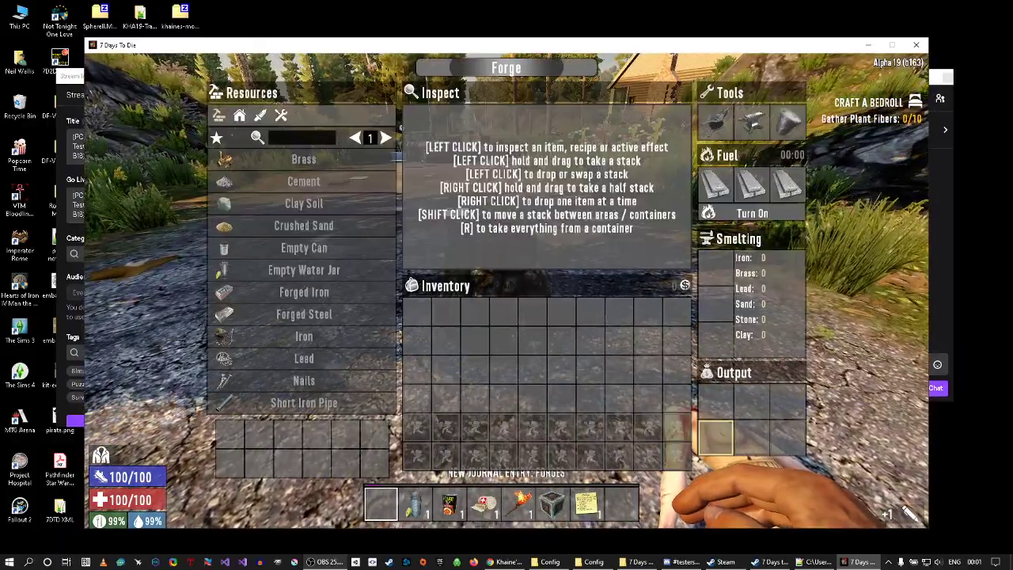
pyautogui.press('Tab')
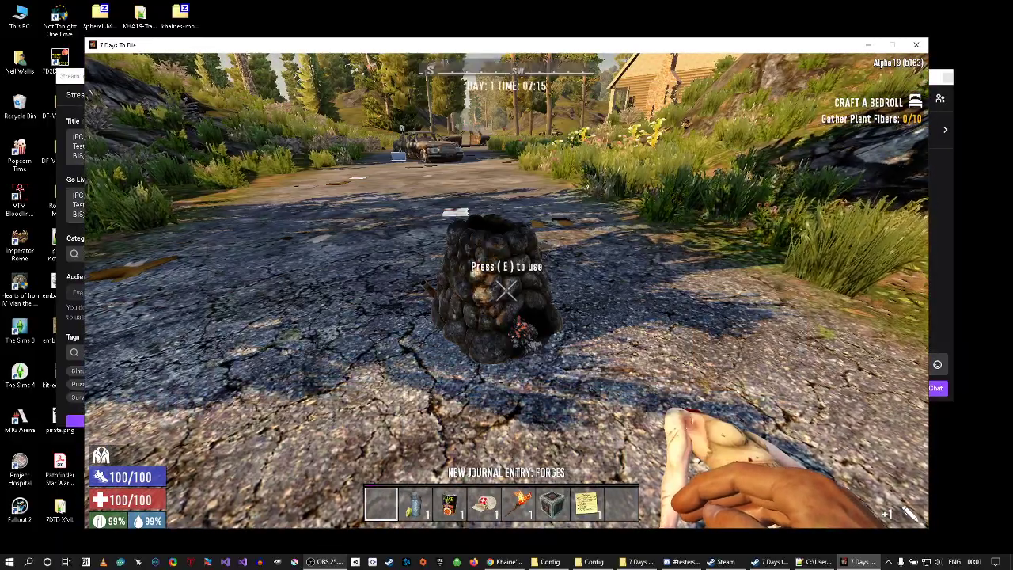
pyautogui.press('Escape')
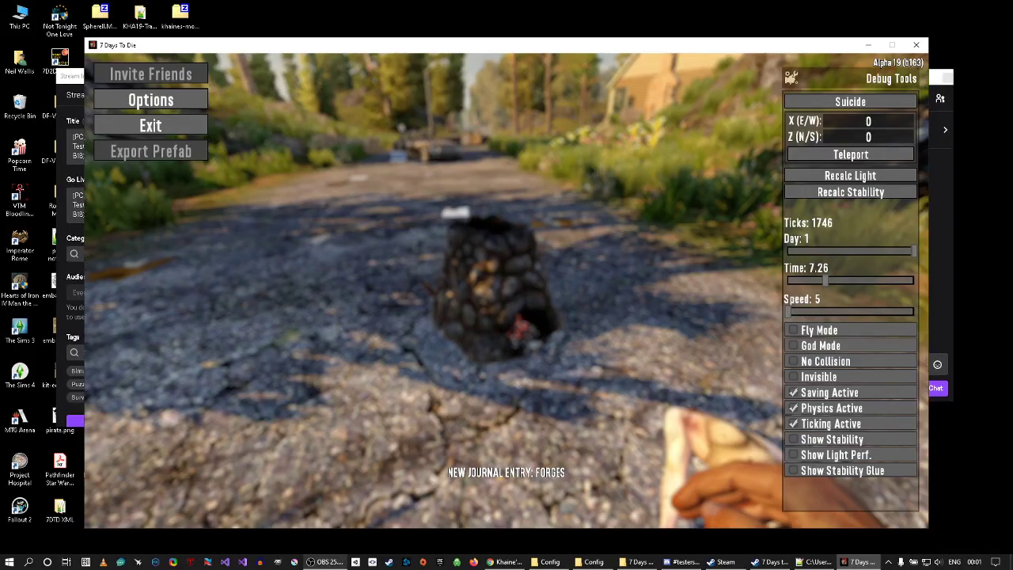